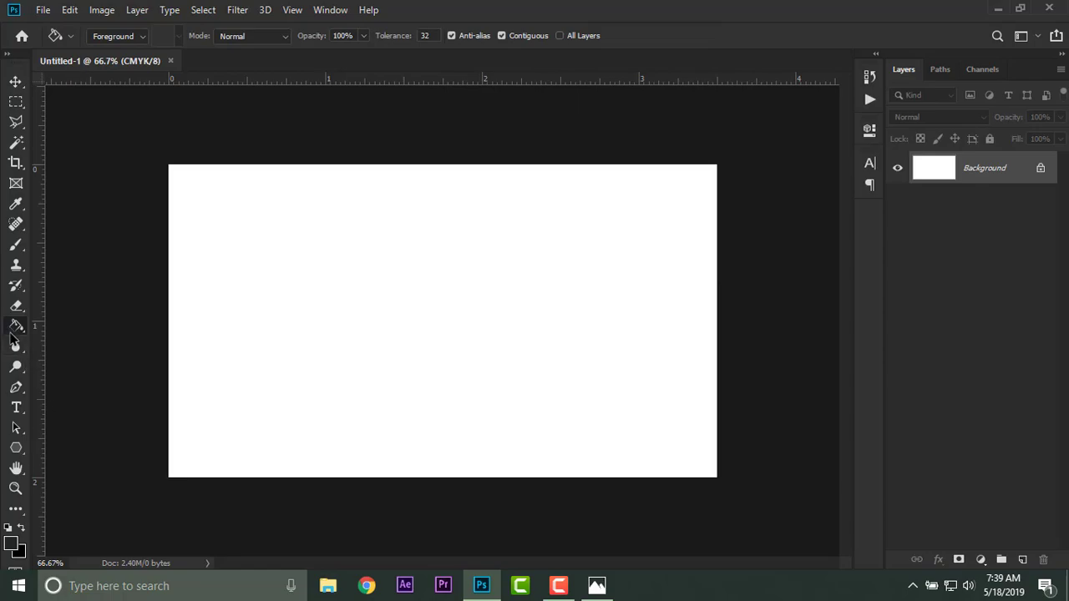
Fill the white Background layer with the dark grey foreground colour using the Paint Bucket tool.
right_click(16, 328)
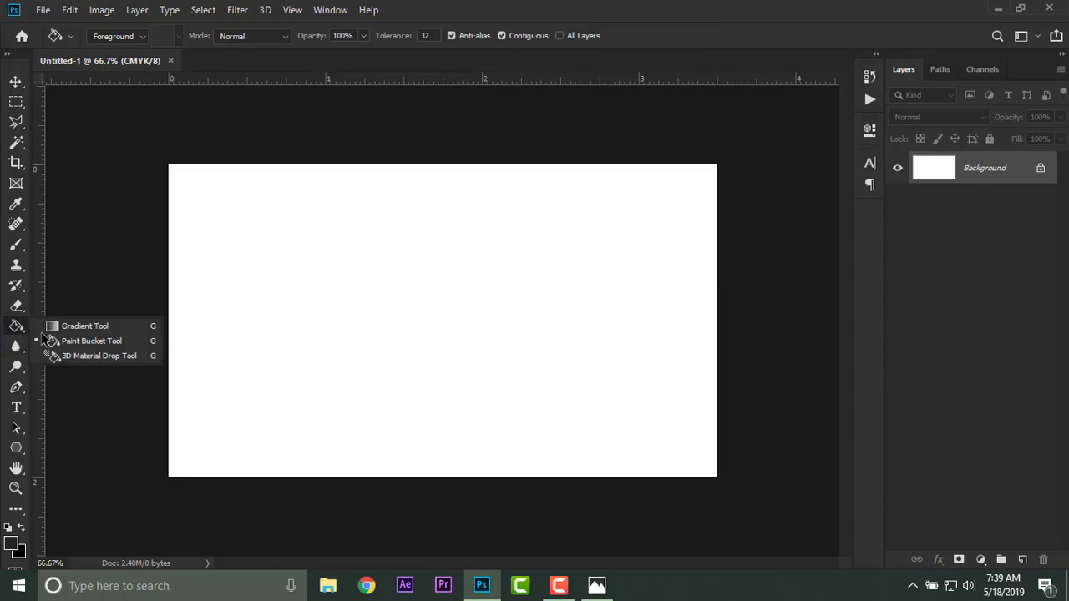
left_click(92, 341)
left_click(329, 354)
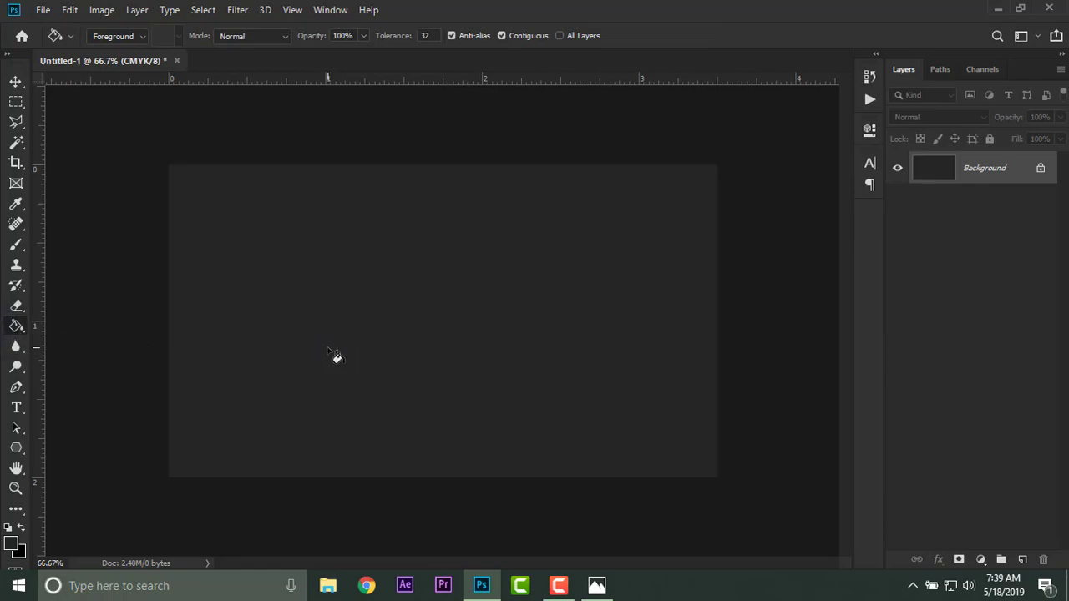
key("ctrl+plus")
key("ctrl+minus")
Draw a rectangle about 350 × 92 px in the canvas's lower-left corner and fill it with the recently used bright orange.
left_click(16, 449)
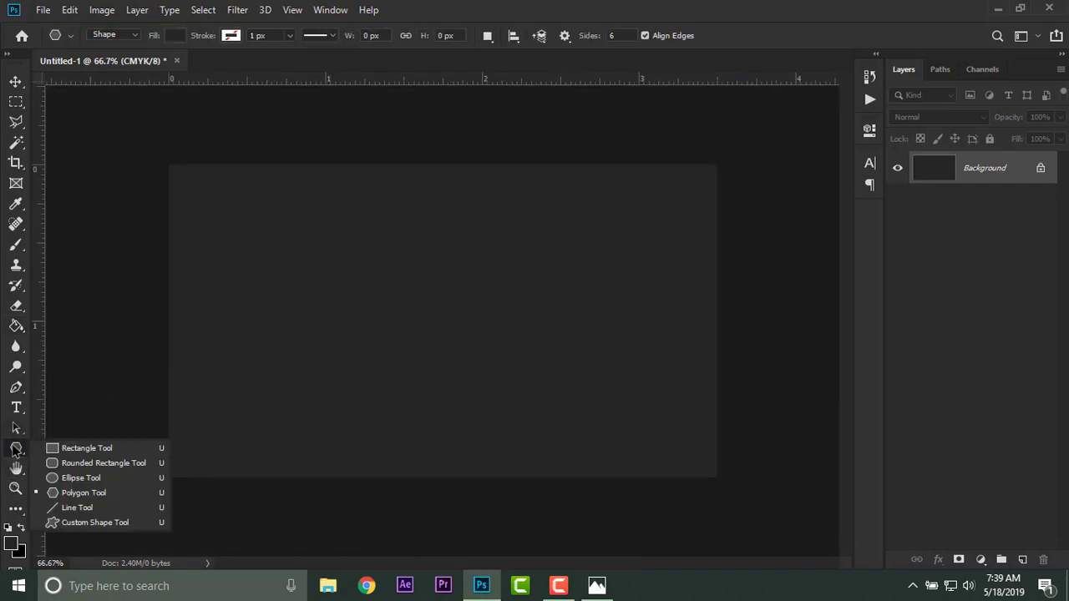
left_click(50, 449)
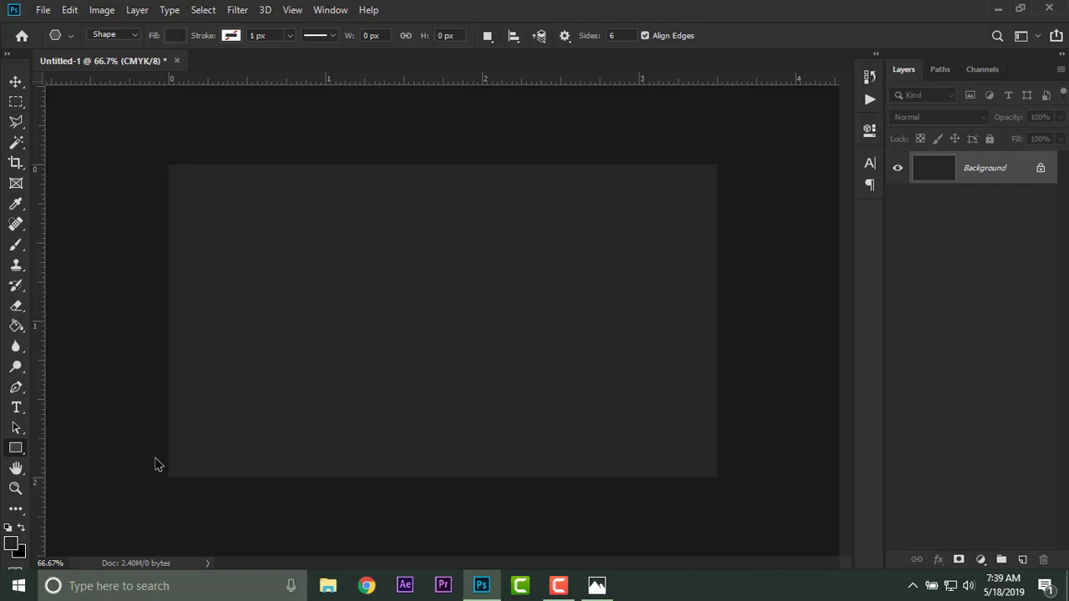
left_click_drag(162, 429, 344, 476)
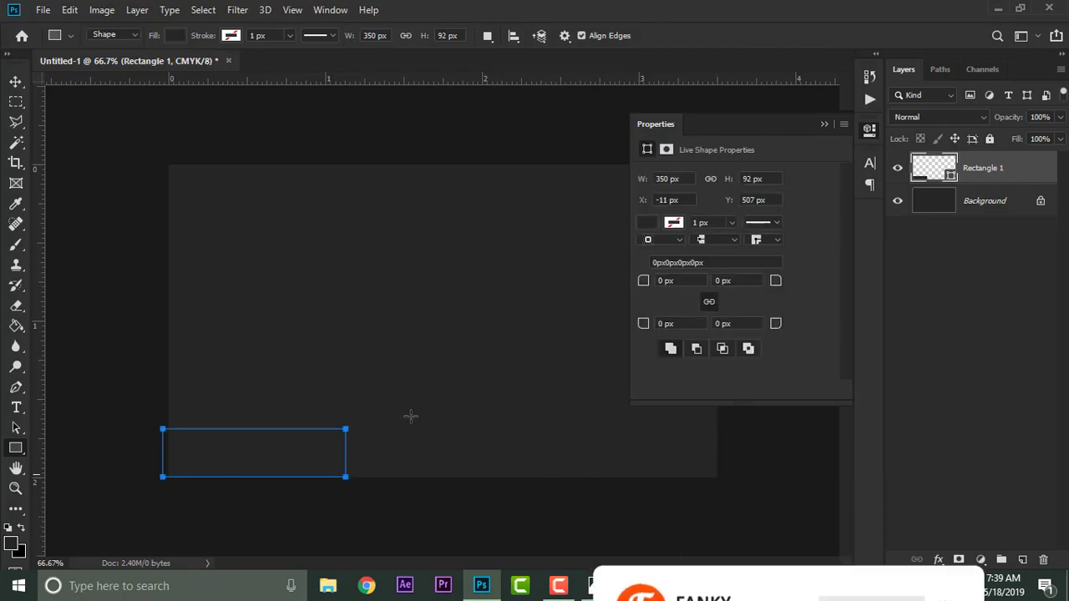
left_click(650, 225)
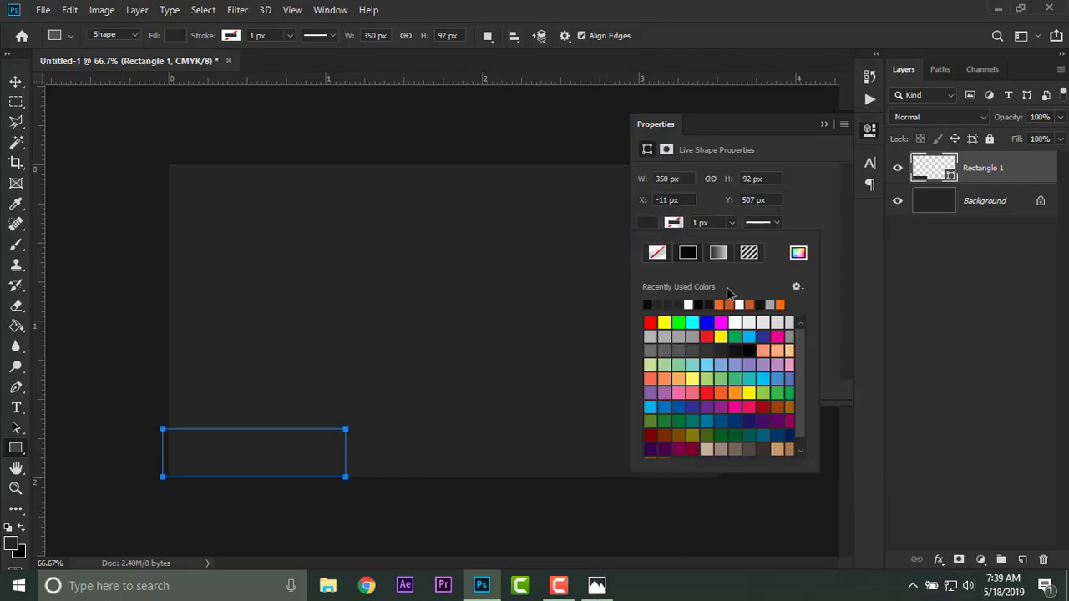
left_click(722, 304)
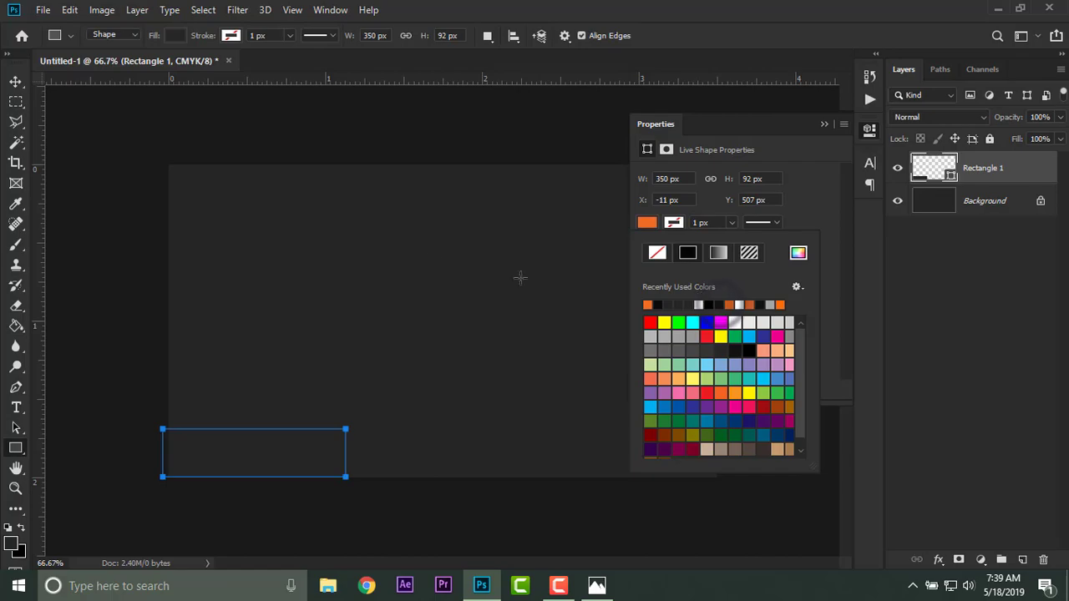
left_click(15, 81)
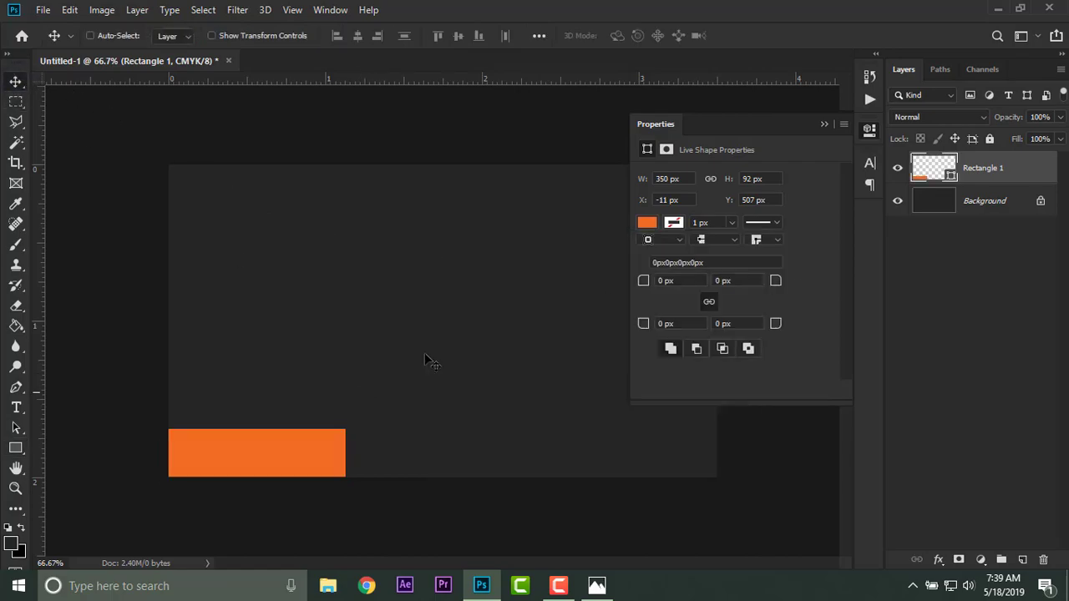
left_click(829, 127)
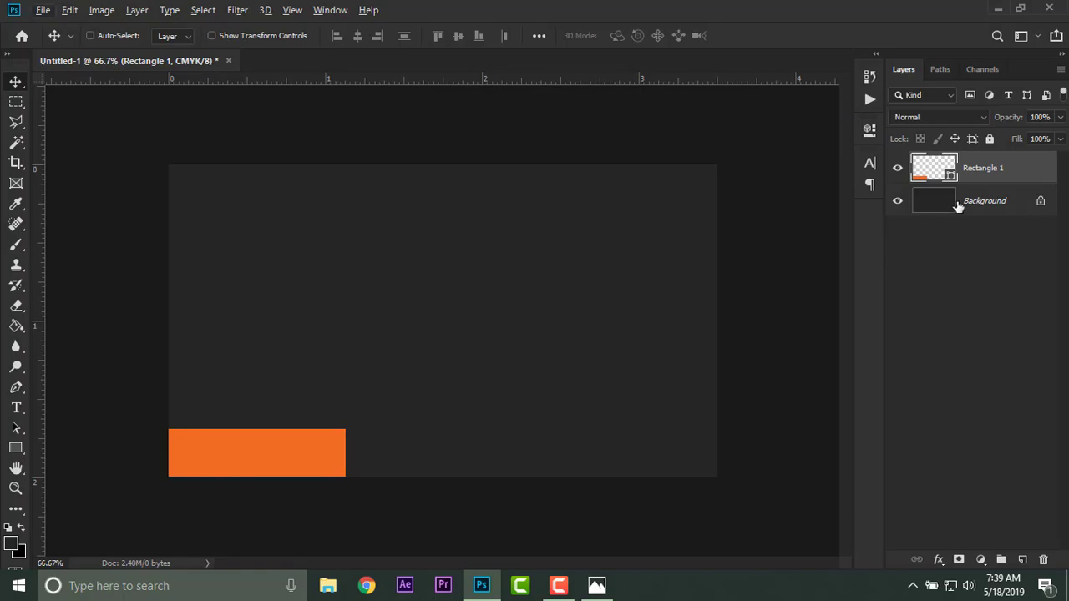
Duplicate the orange rectangle twice and place the copies in a row along the canvas's bottom edge with narrow gaps between them.
right_click(1010, 164)
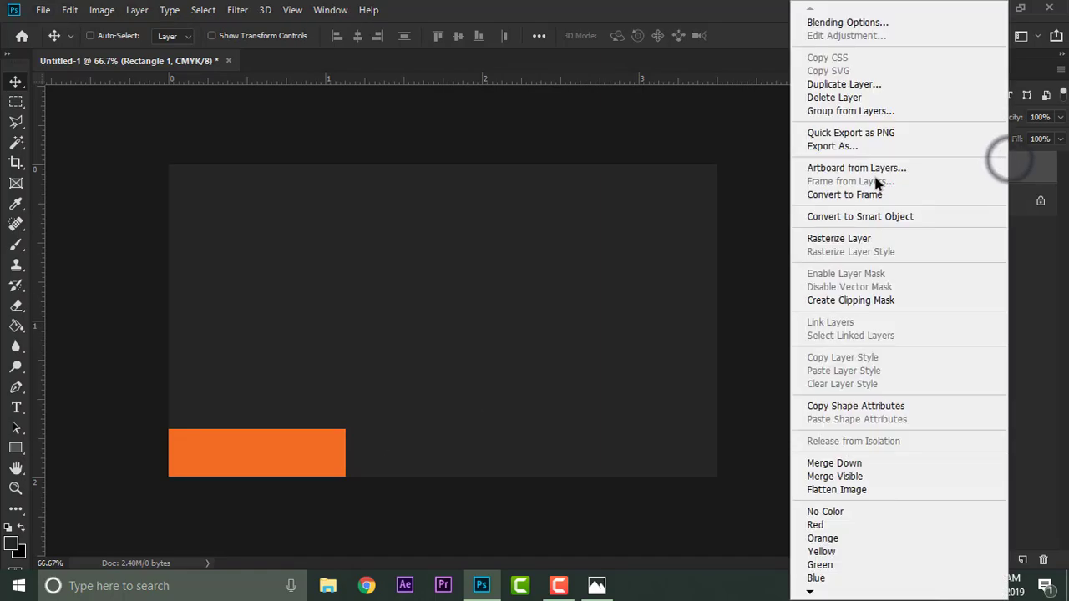
left_click(838, 82)
left_click(659, 148)
left_click_drag(305, 454, 498, 455)
key("Left")
key("Left")
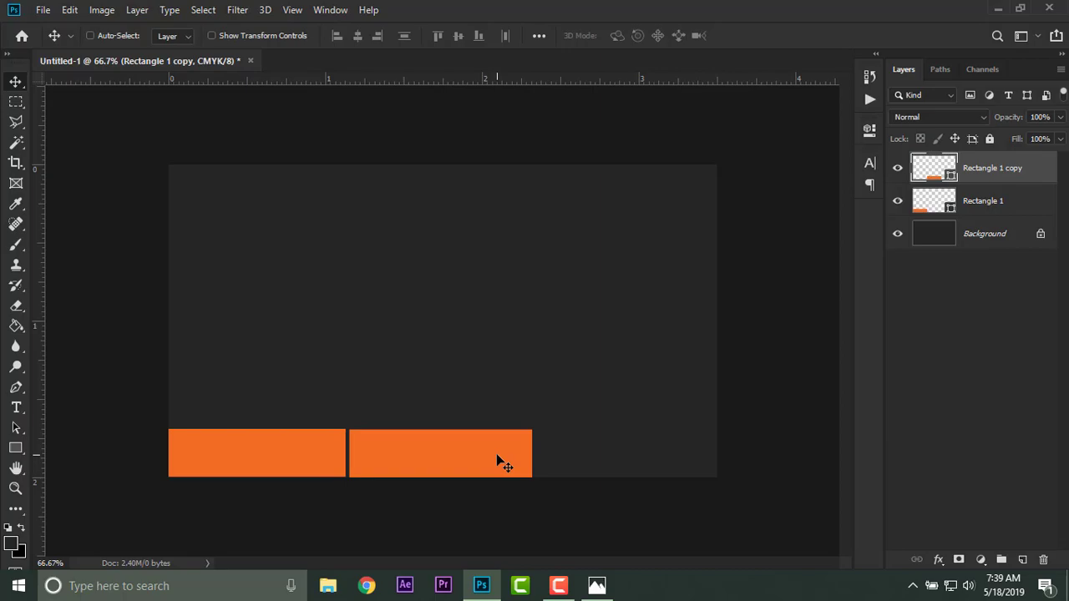
left_click_drag(469, 453, 660, 457)
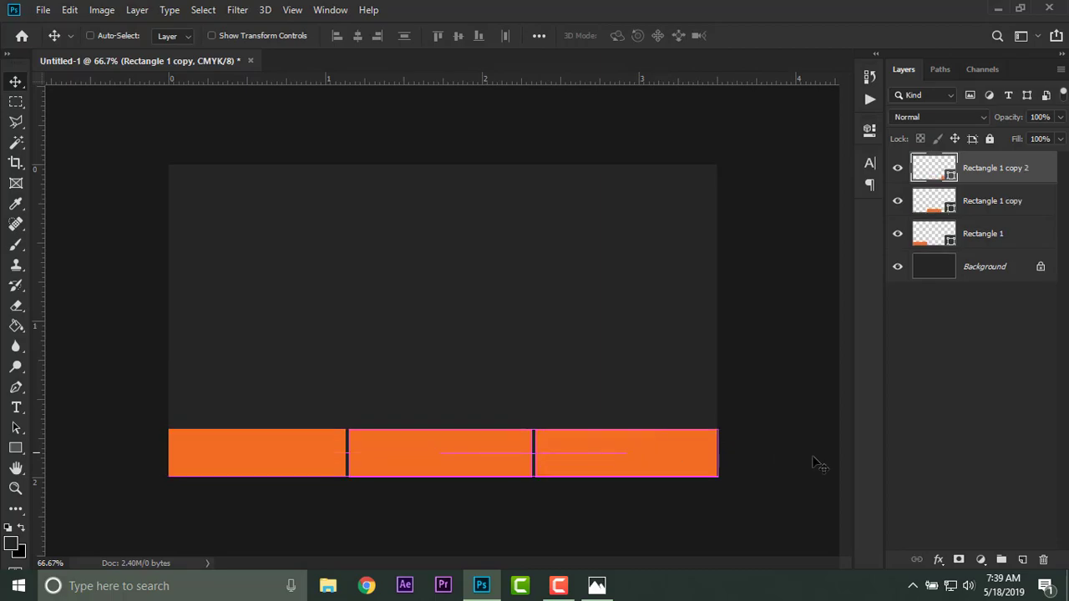
Scale all three rectangles together to 98.68% width so the row spans exactly from the canvas's left edge to its right edge.
left_click(989, 244, "shift")
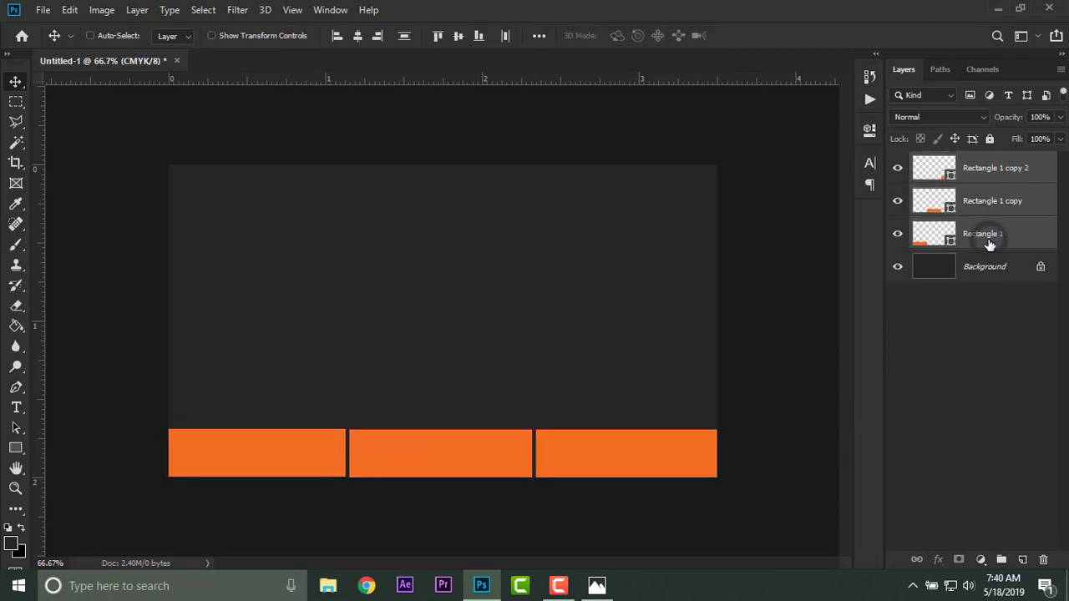
left_click(211, 36)
left_click_drag(720, 452, 717, 451)
left_click_drag(163, 453, 169, 453)
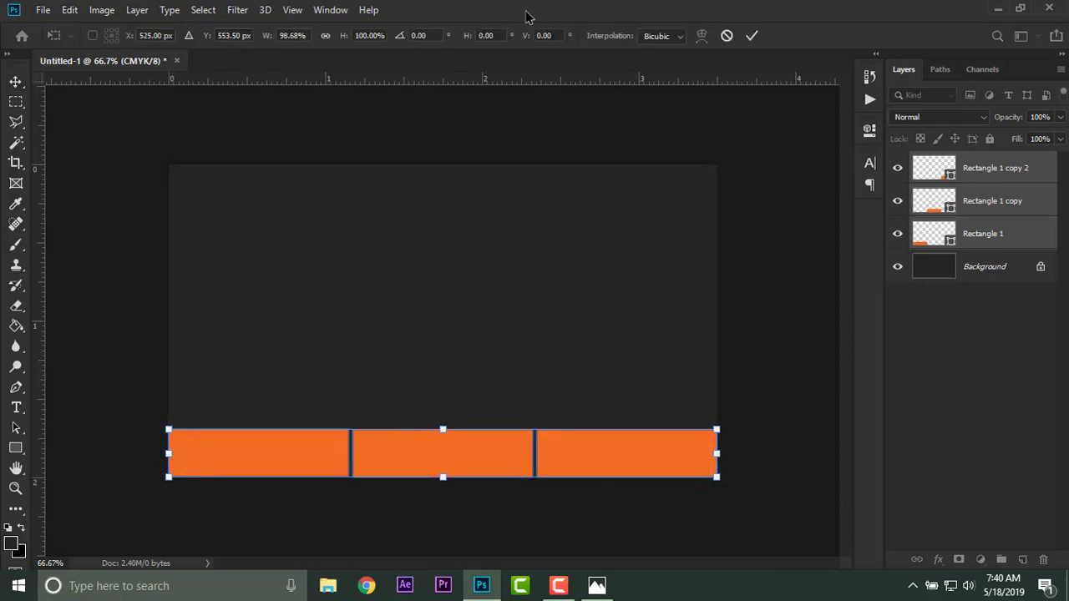
left_click(752, 37)
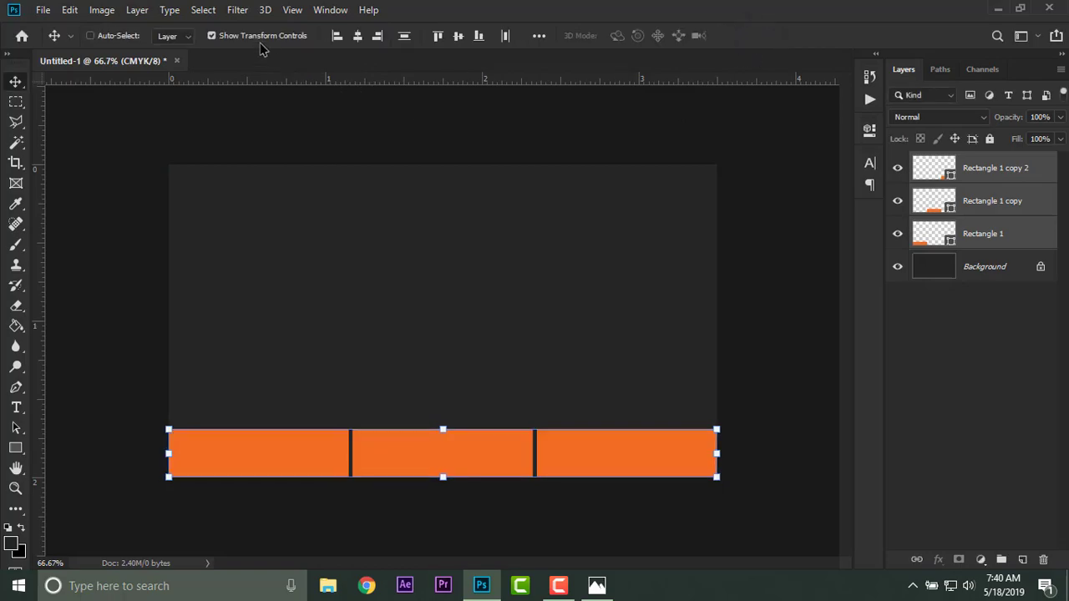
left_click(219, 36)
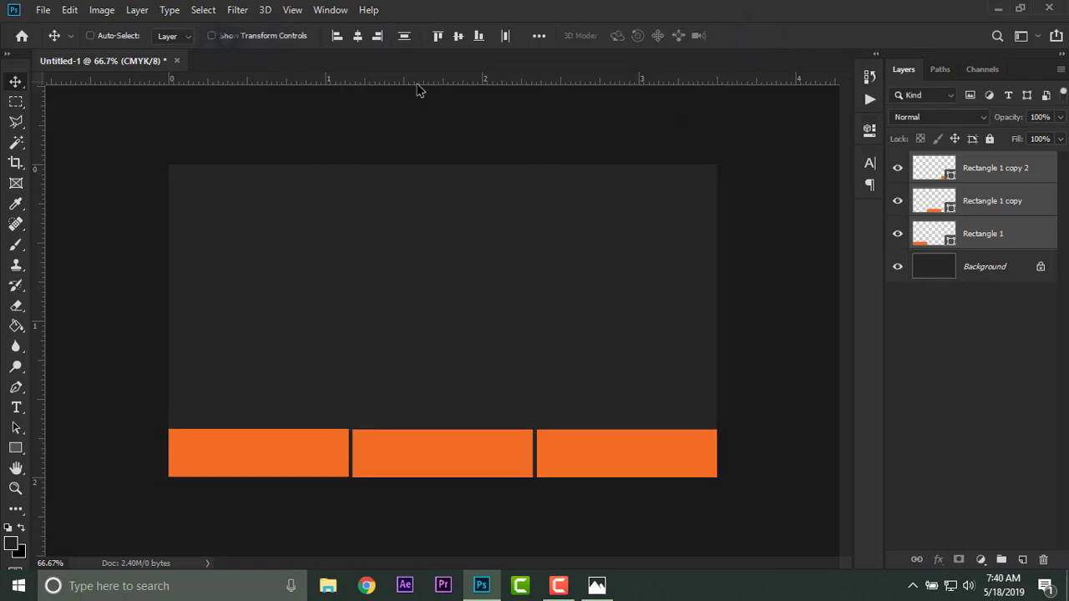
Change the middle rectangle's fill to the recently used darker orange.
left_click(991, 202)
left_click(15, 448)
left_click(176, 36)
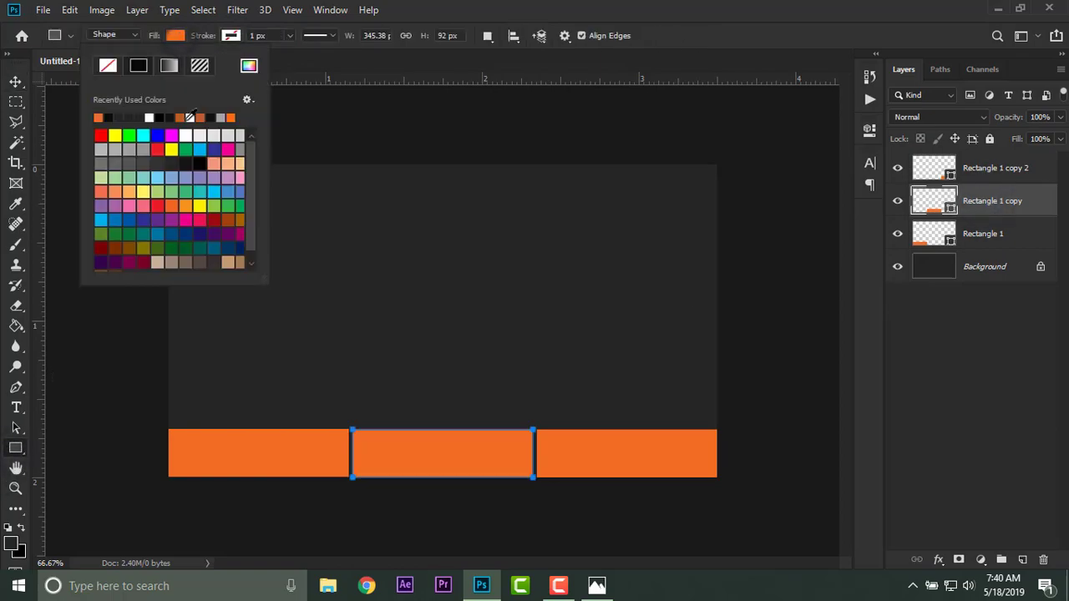
left_click(180, 118)
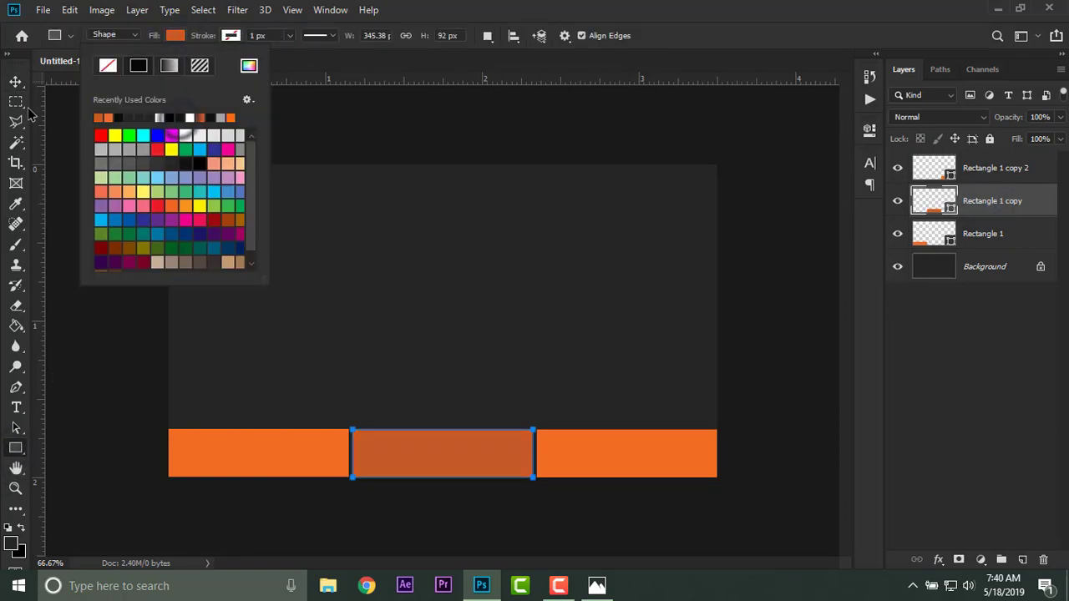
Add vertical guides at the middle rectangle's centre and both side edges, and horizontal guides at its top edge and slightly above it.
left_click(15, 82)
left_click_drag(38, 390, 493, 319)
key("ctrl+plus")
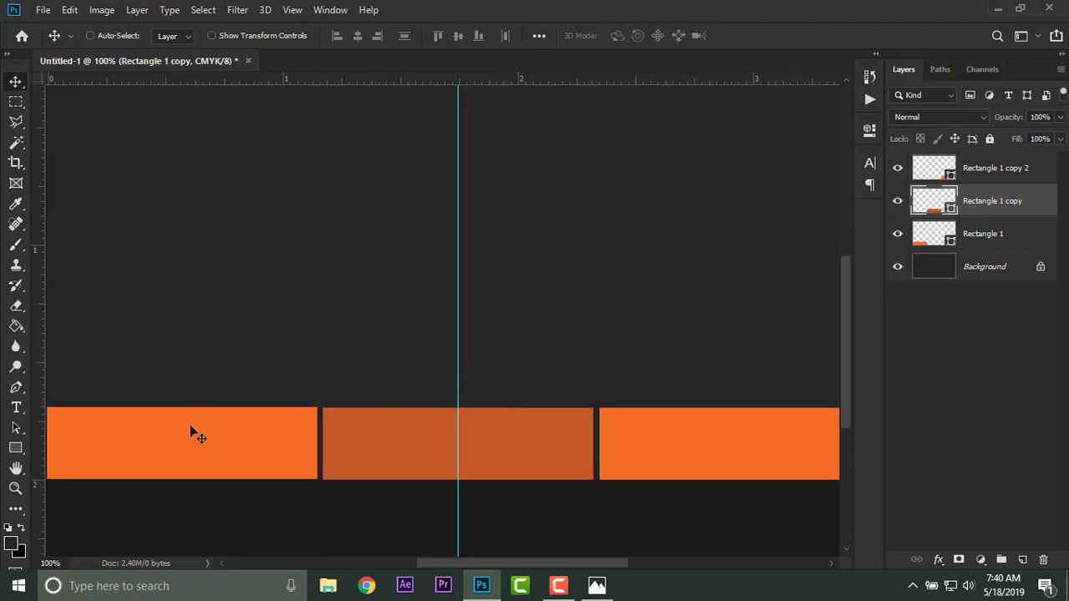
left_click_drag(46, 416, 323, 382)
left_click_drag(52, 370, 594, 372)
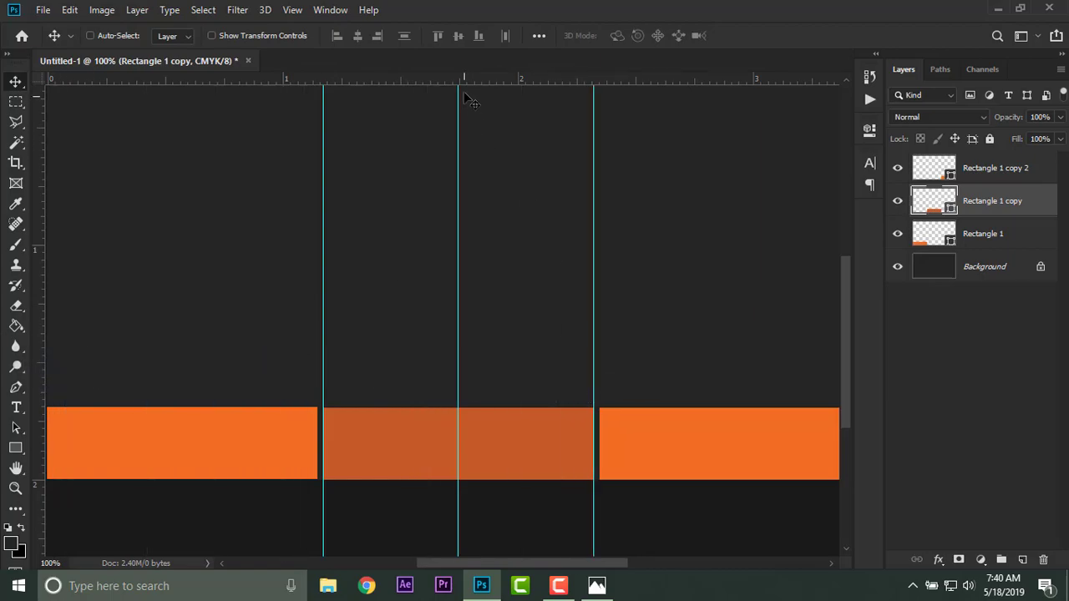
left_click_drag(468, 86, 271, 407)
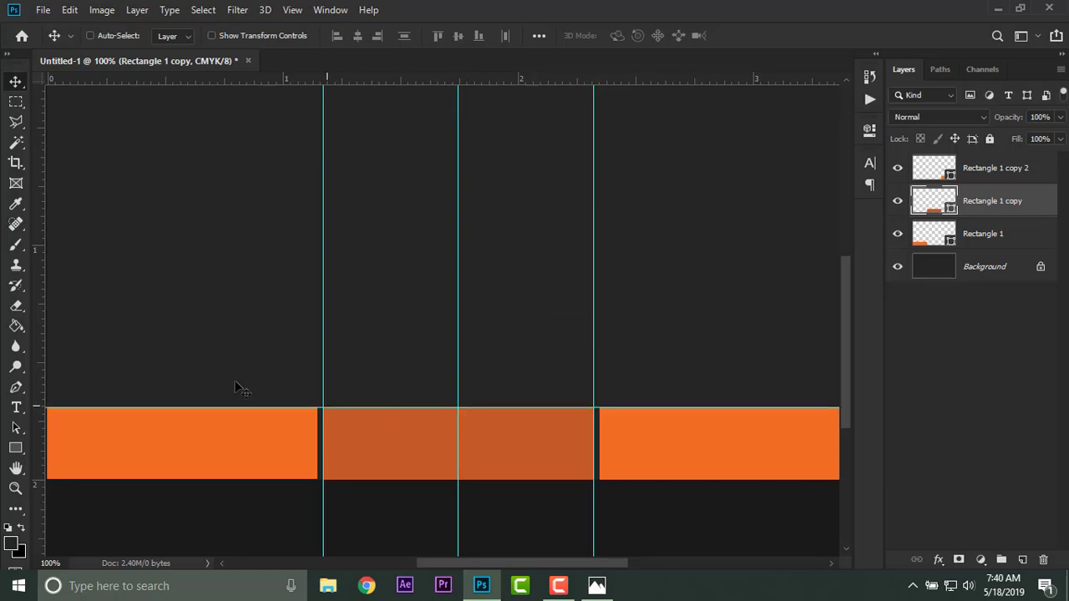
left_click_drag(458, 81, 466, 358)
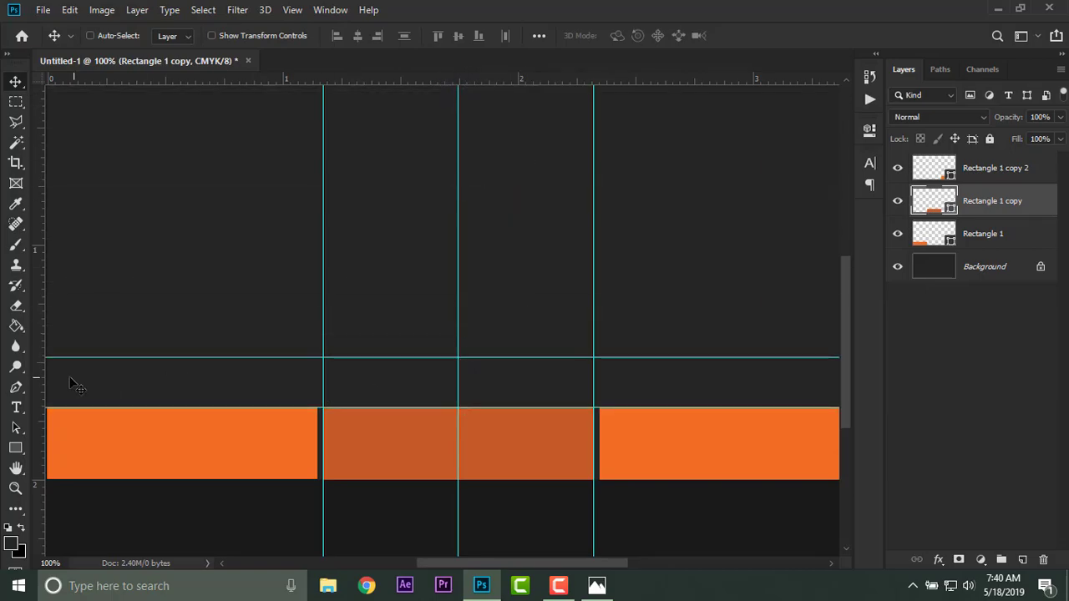
On a new layer above the middle rectangle, draw a closed four-point path from its top corners to a centred peak on the upper guide.
left_click(16, 388)
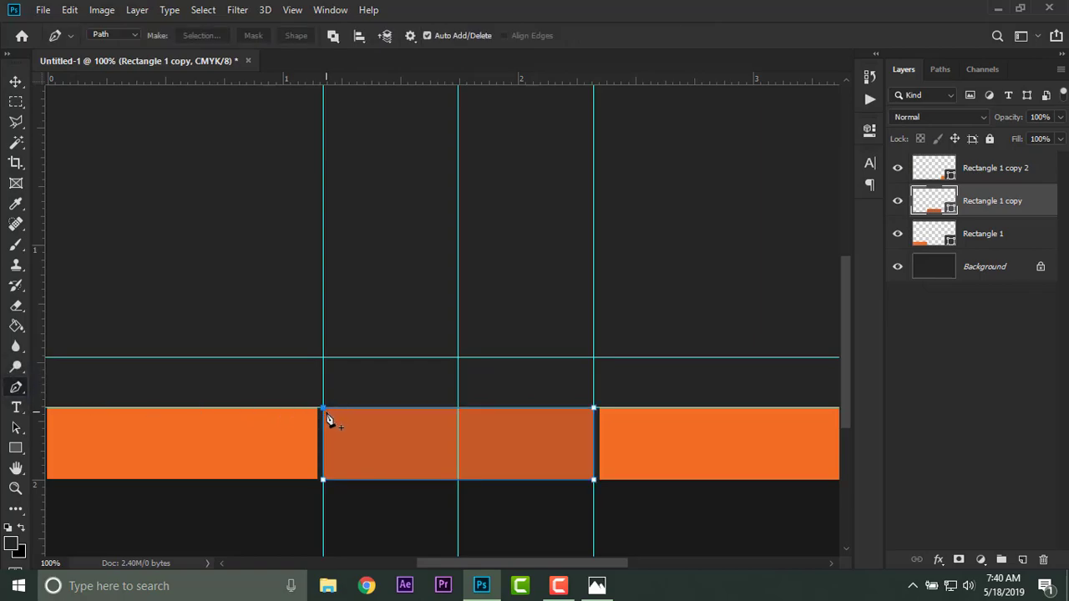
left_click(1048, 360)
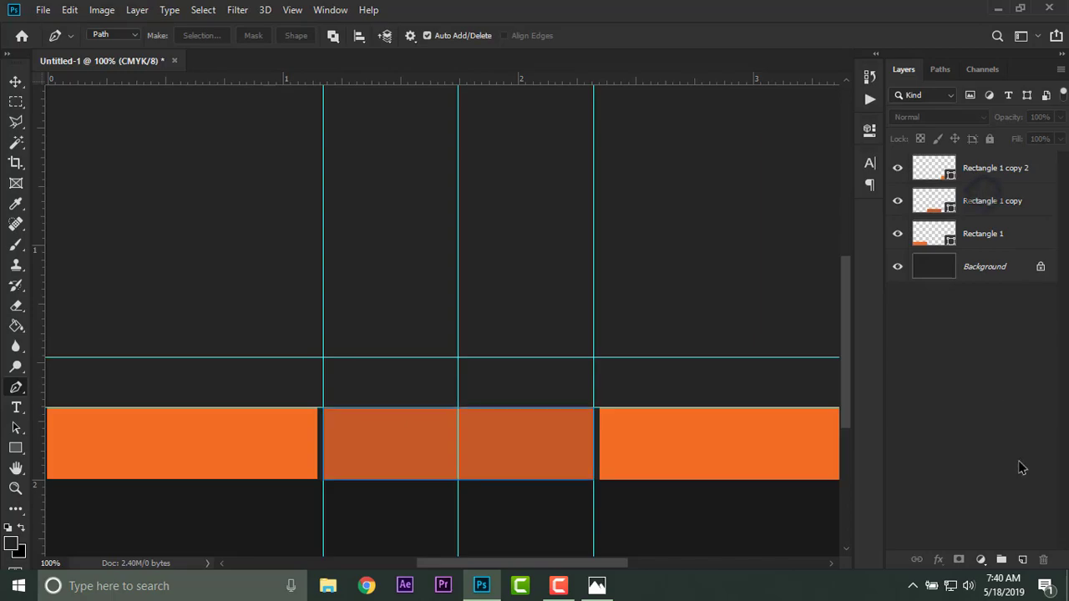
left_click(985, 200)
left_click(1025, 561)
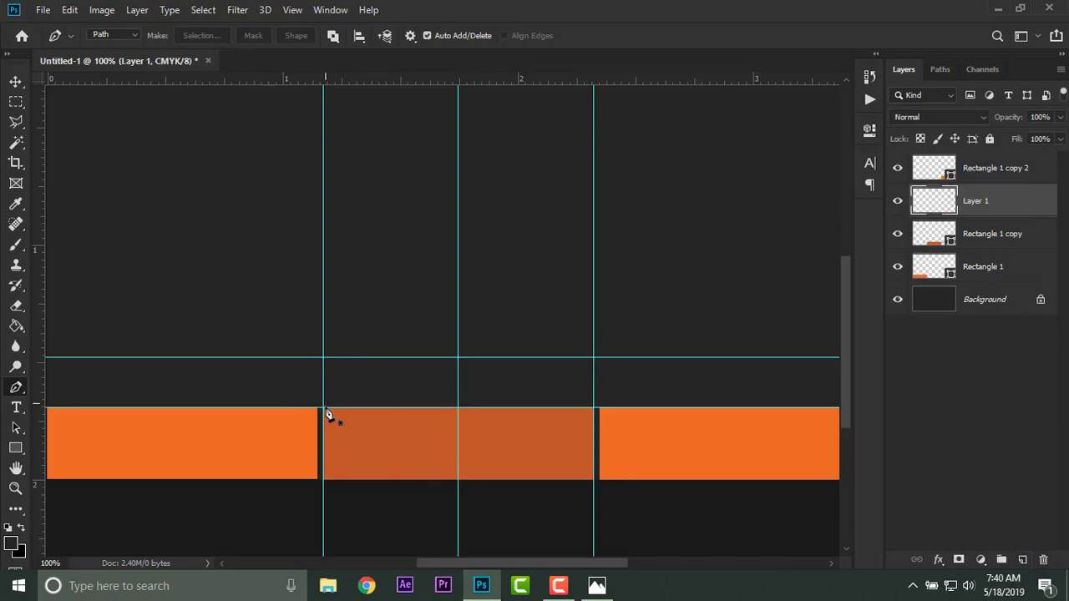
left_click(324, 409)
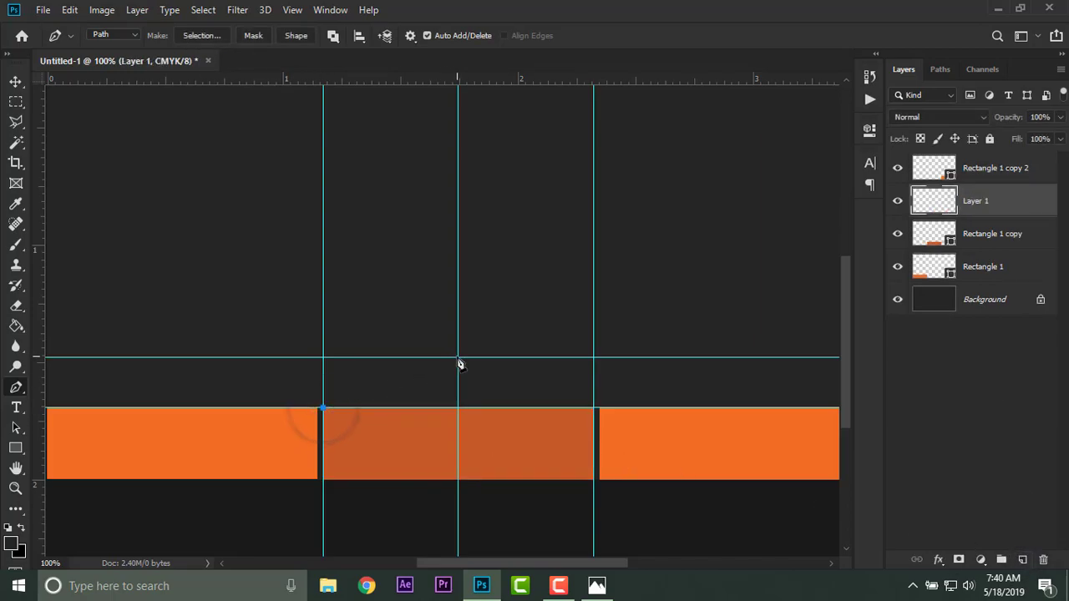
left_click(594, 409)
left_click(458, 430)
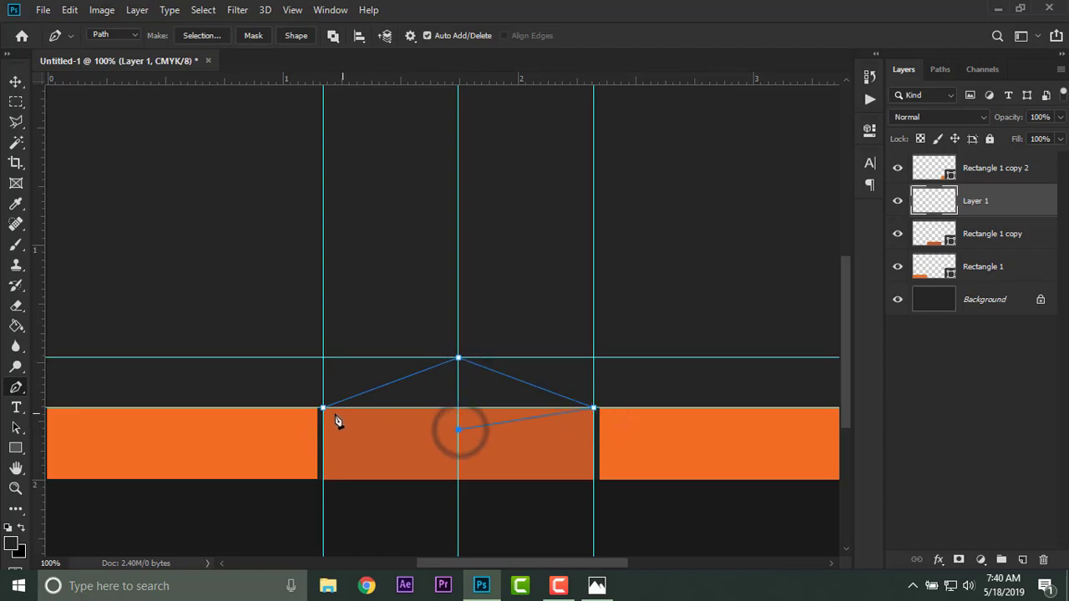
left_click(324, 409)
Fill the peaked path with the darker orange sampled from the middle rectangle, then delete the path.
right_click(436, 412)
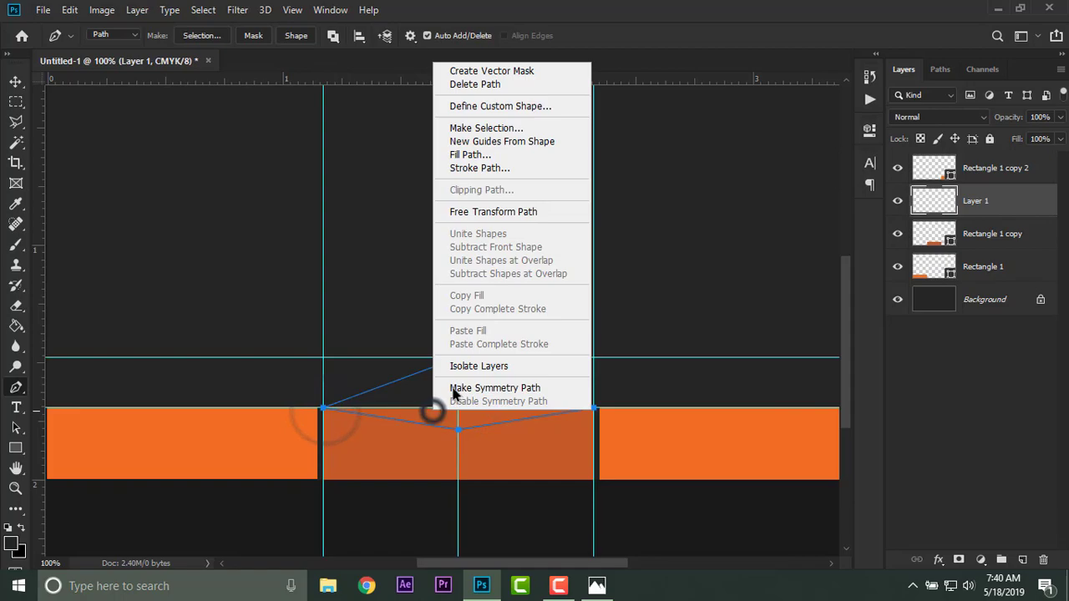
left_click(519, 162)
left_click(542, 130)
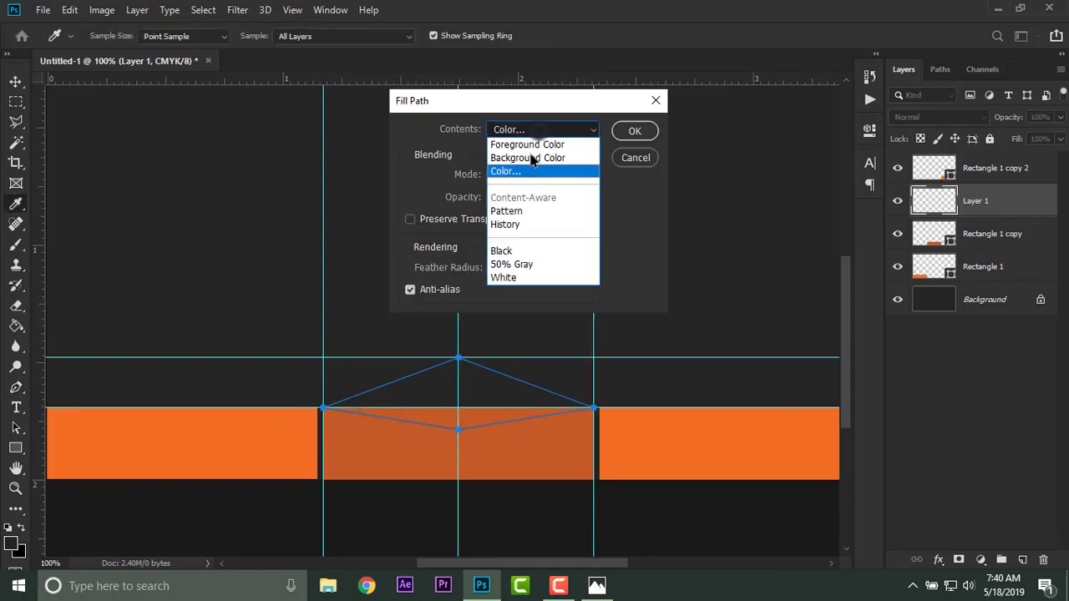
left_click(515, 173)
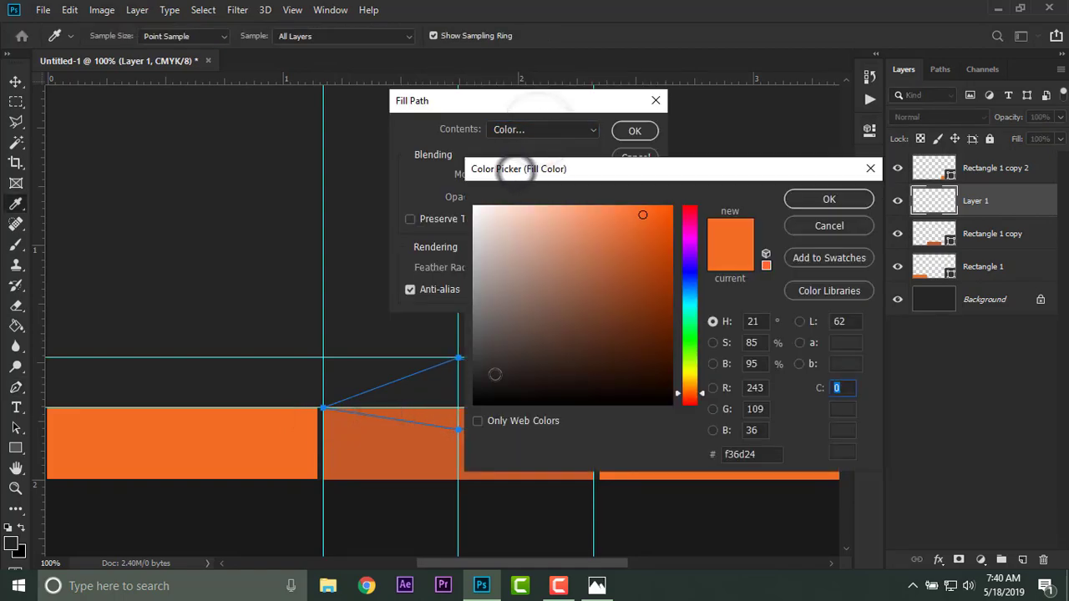
left_click(404, 455)
left_click(829, 199)
left_click(635, 132)
key("p")
right_click(487, 178)
left_click(507, 198)
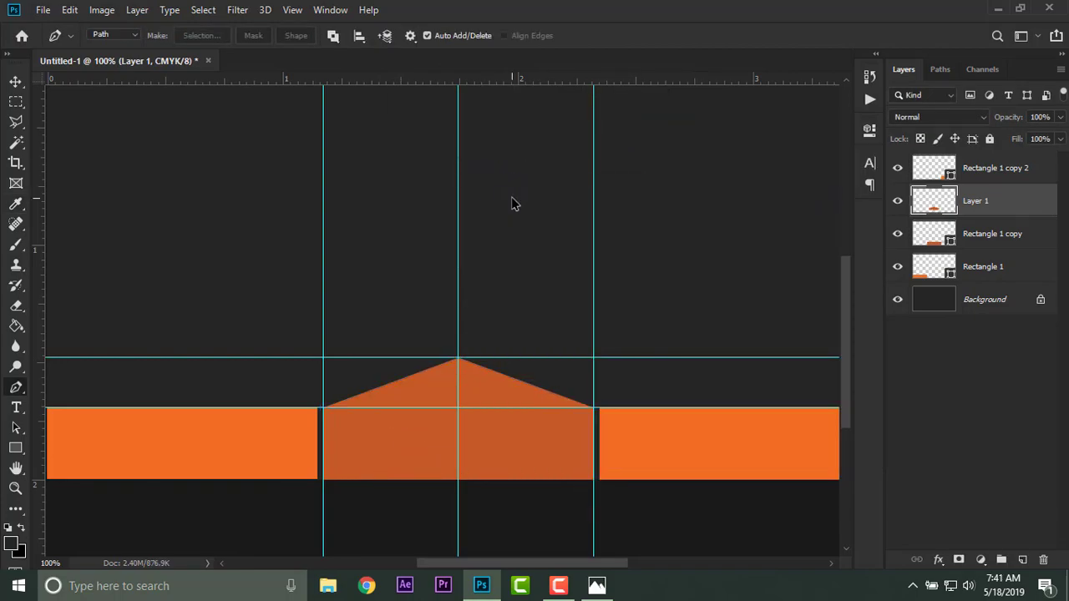
Clear all guides from the document.
key("ctrl+minus")
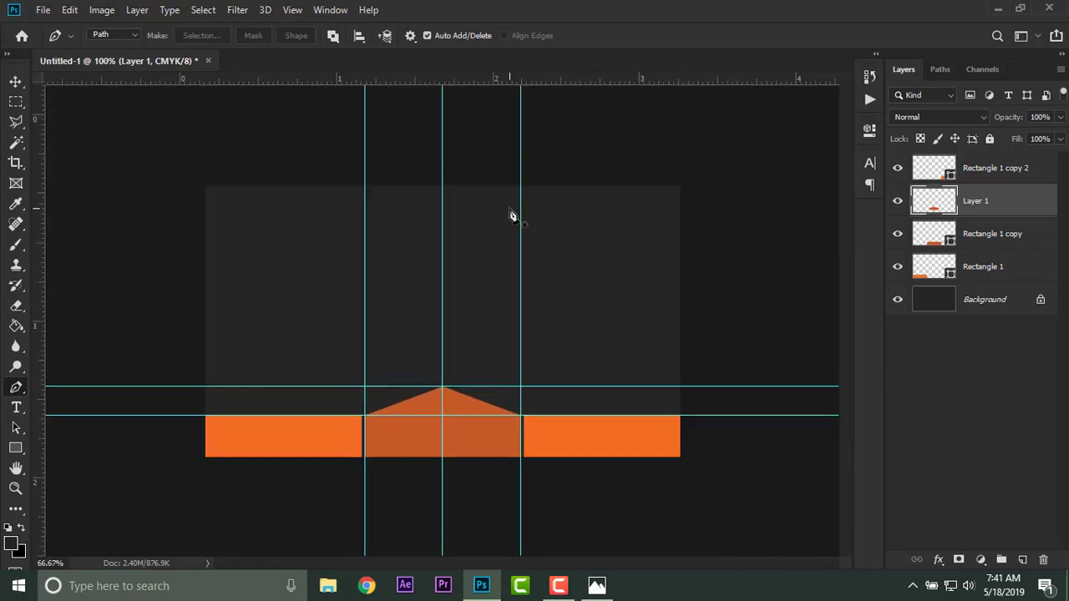
left_click(289, 11)
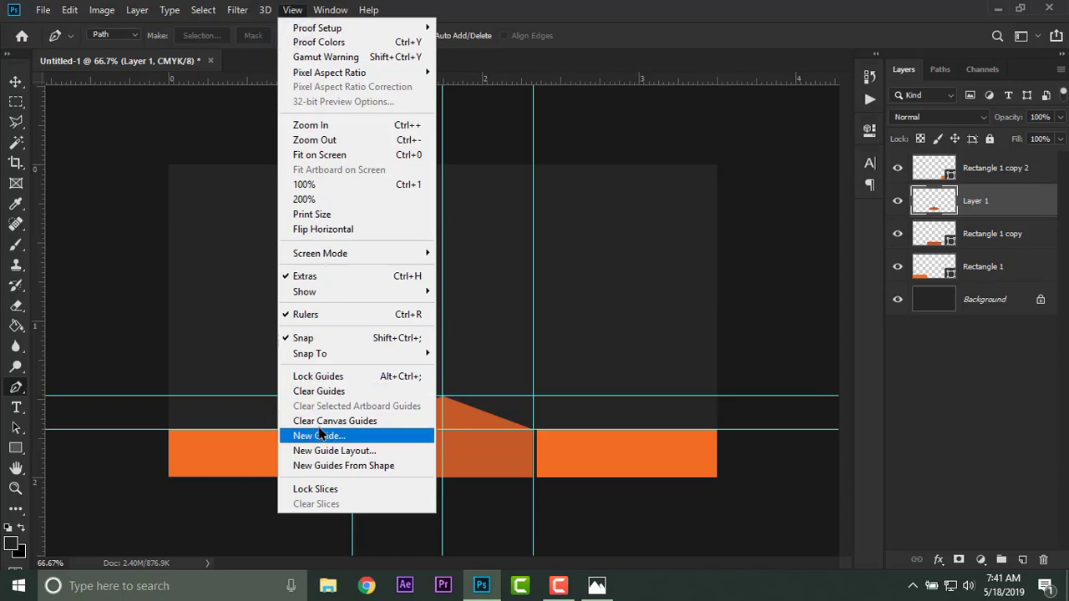
left_click(320, 391)
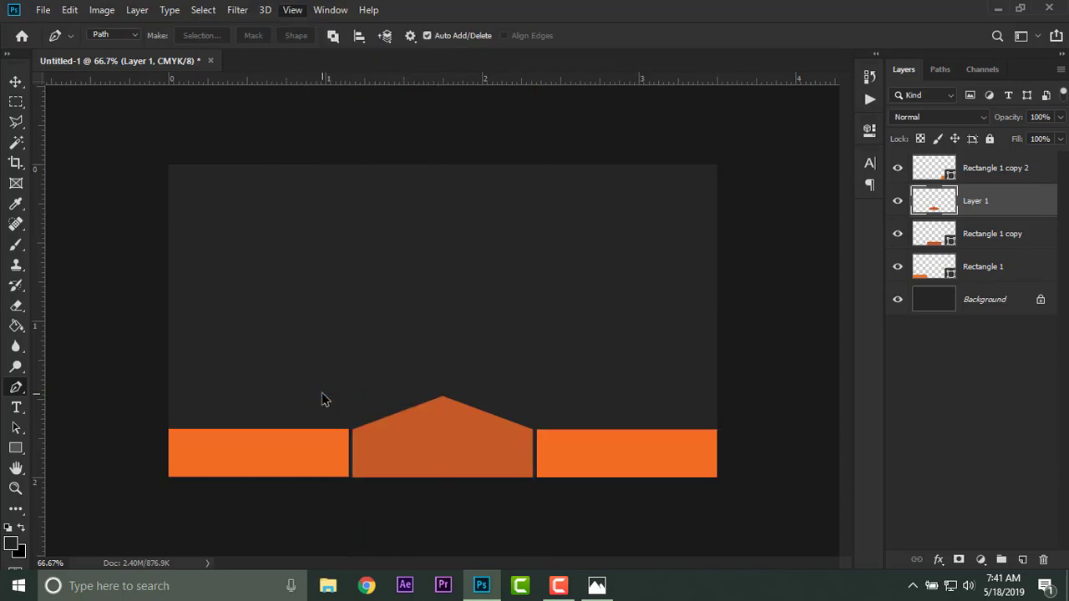
Merge the peaked Layer 1 with the Rectangle 1 copy layer below it.
left_click(981, 237, "shift")
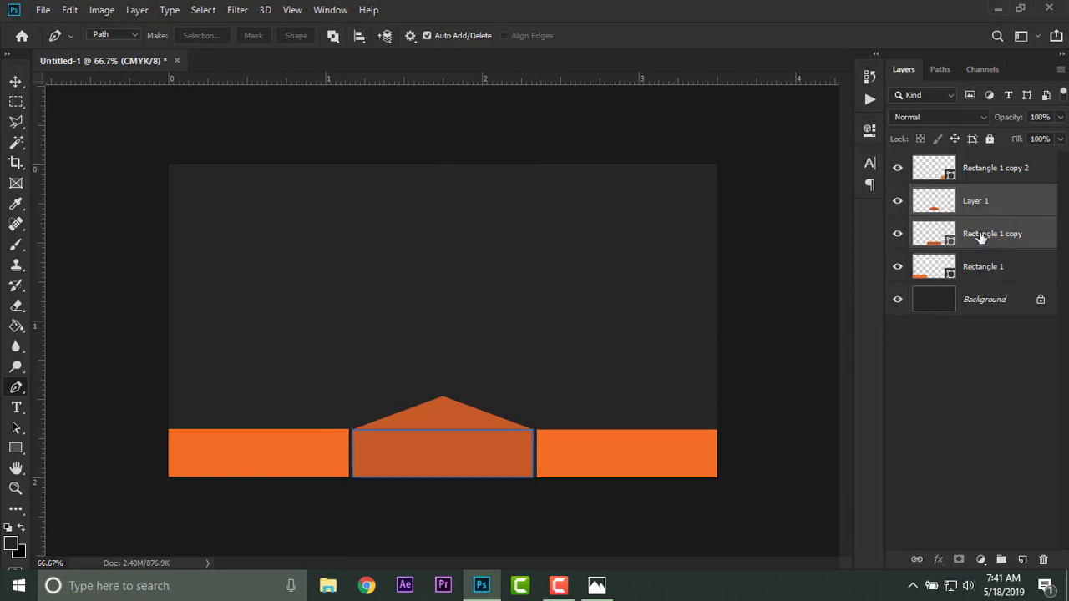
key("ctrl+e")
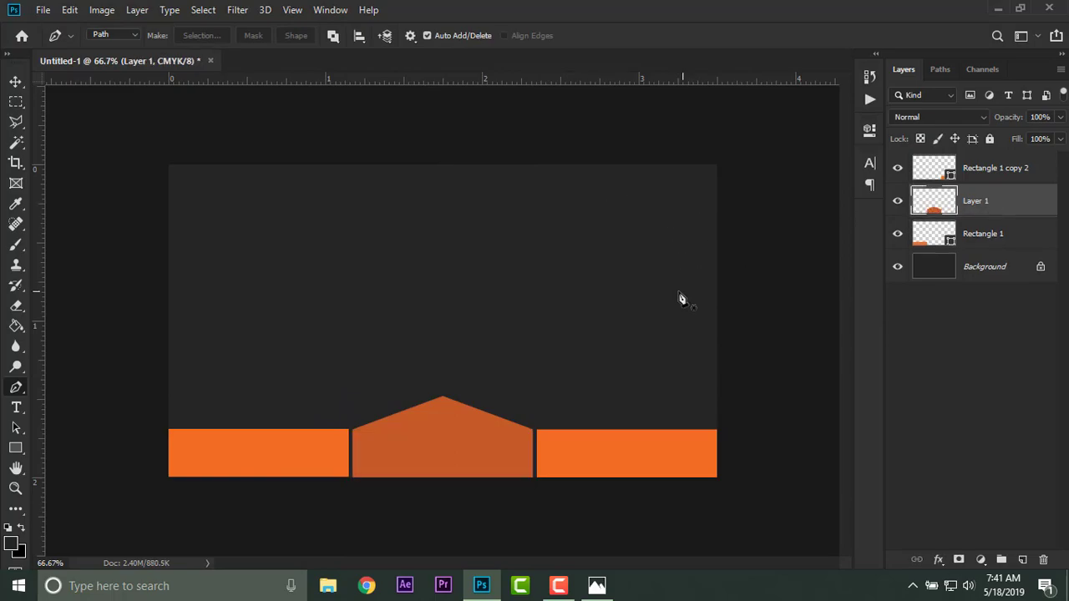
left_click(15, 102)
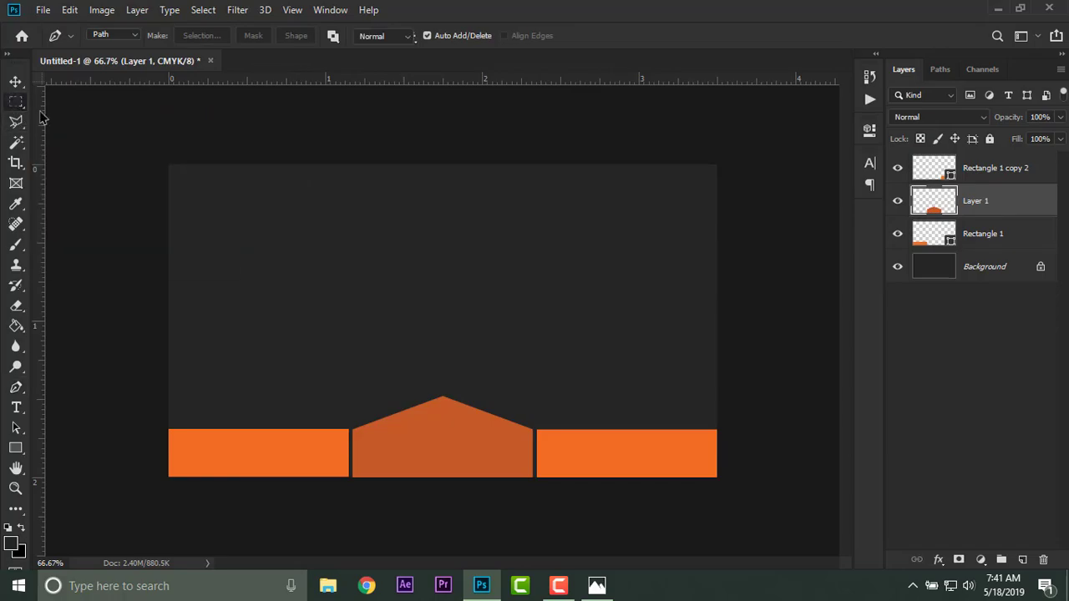
left_click_drag(145, 147, 739, 189)
key("ctrl+semicolon")
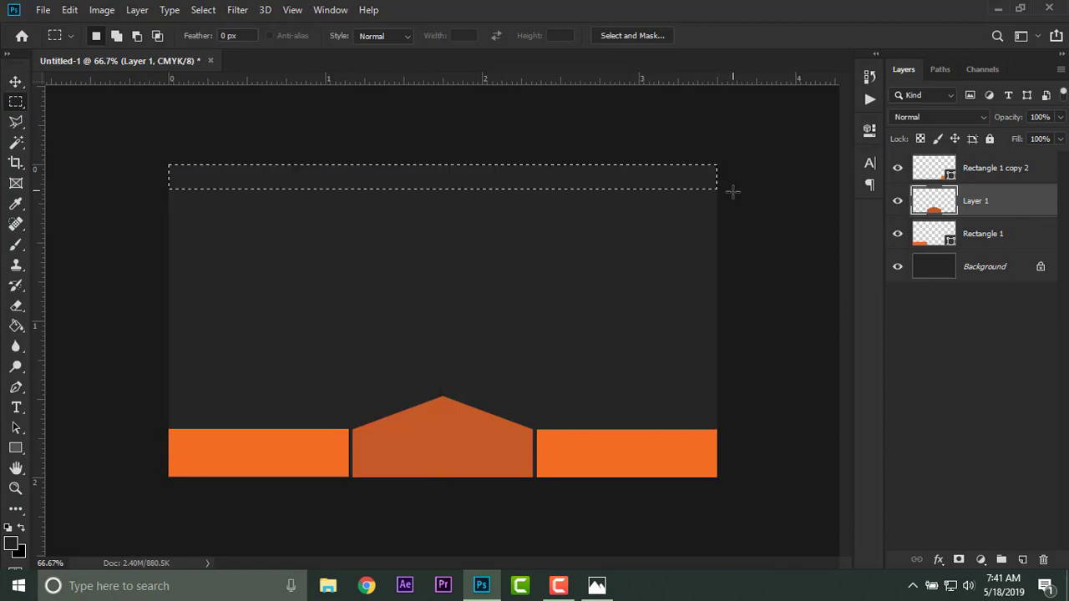
left_click(1000, 171)
key("ctrl+d")
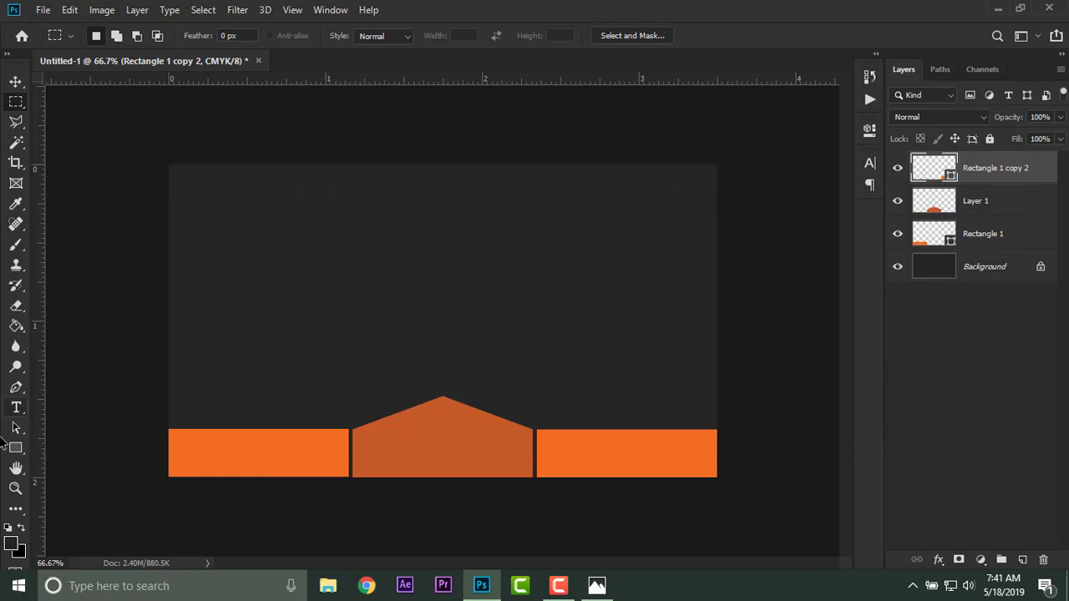
Draw a rectangle of about 1155 by 56 px across the card's top edge, above Layer 1, and fill it with near-black.
left_click(16, 447)
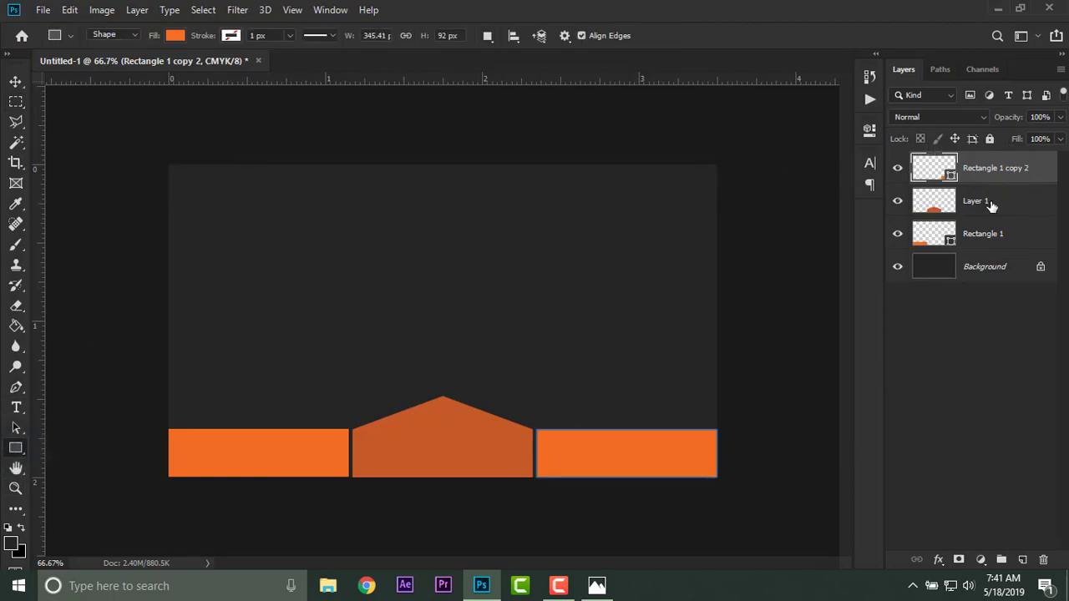
left_click(988, 200)
left_click_drag(154, 155, 754, 181)
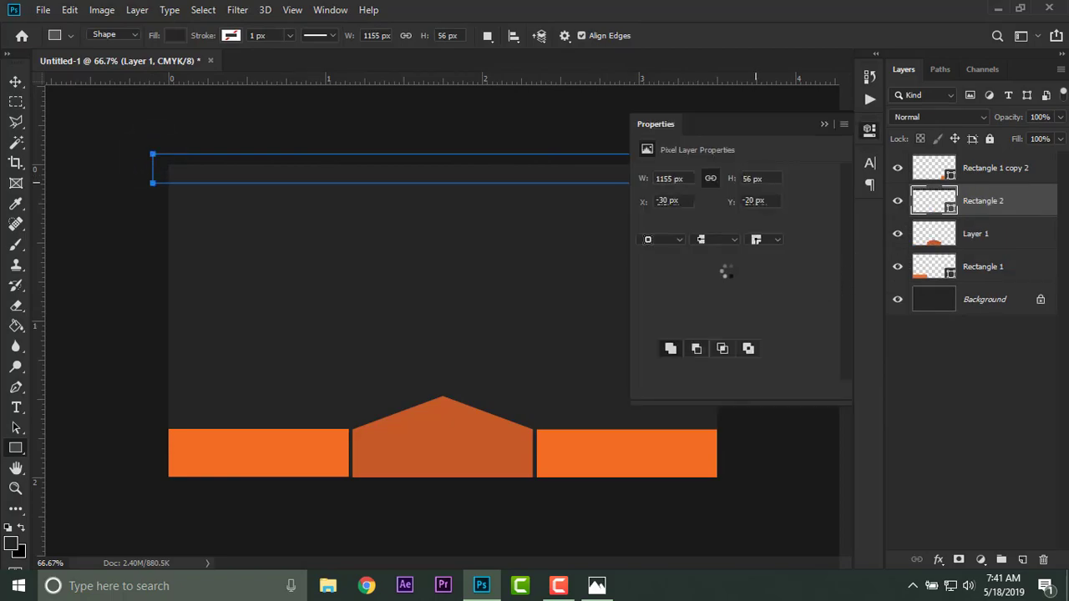
left_click(649, 223)
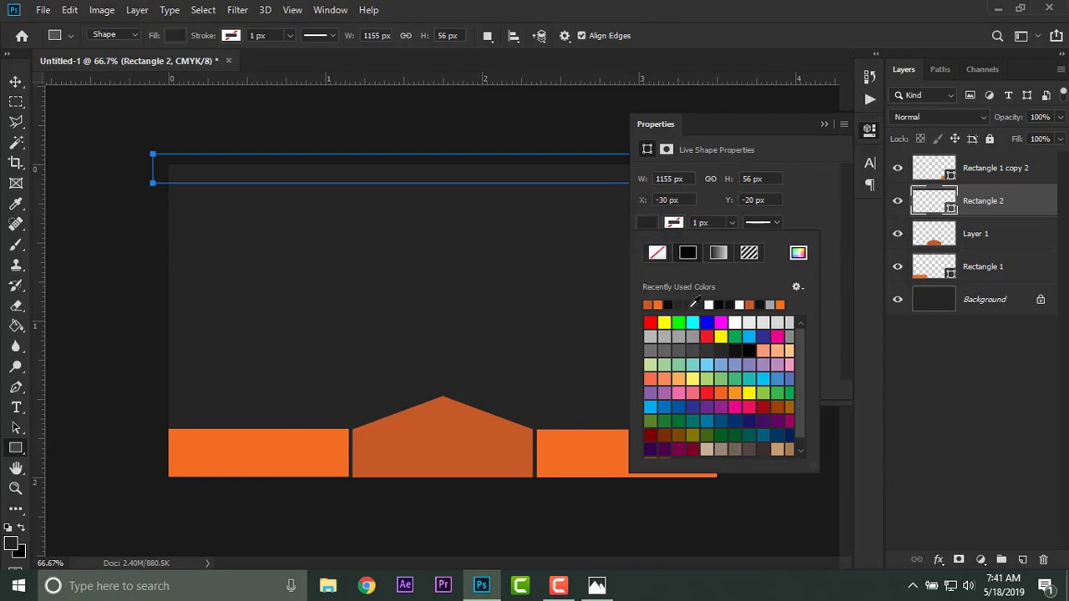
left_click(669, 304)
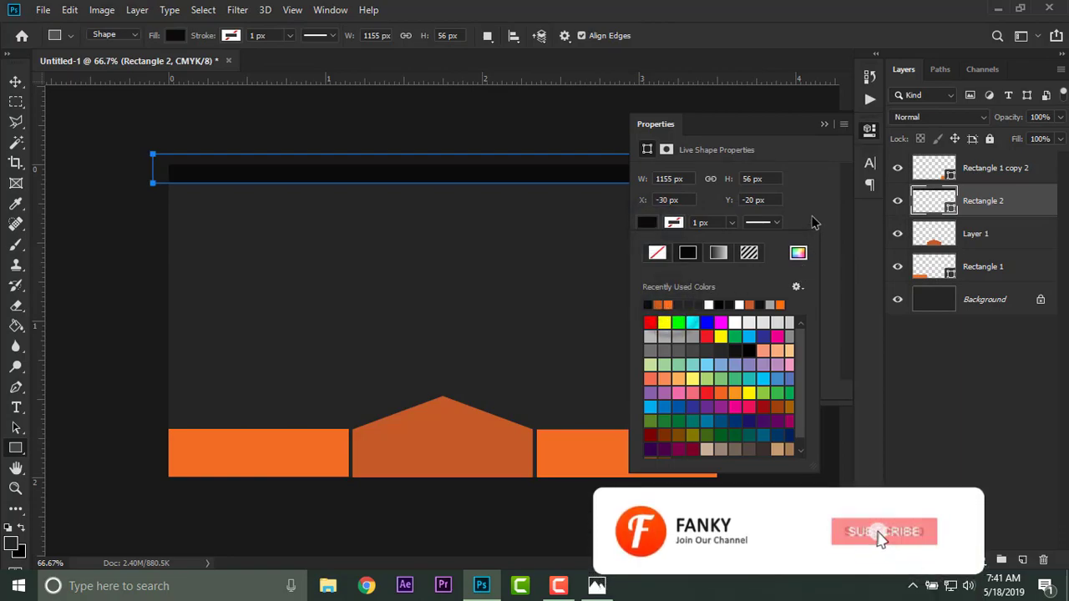
left_click(818, 126)
left_click(818, 126)
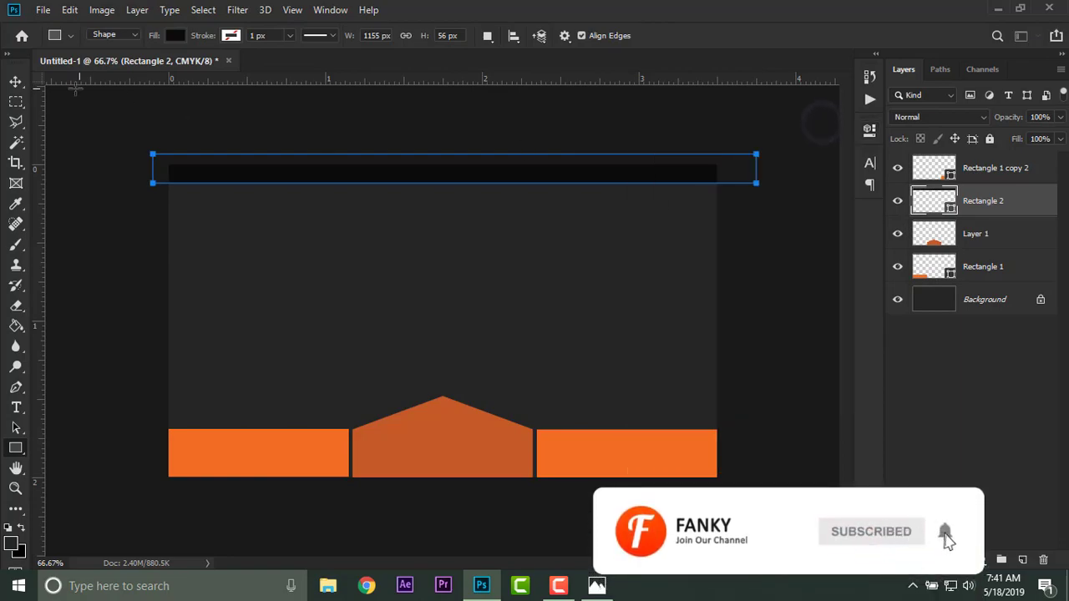
Set the foreground colour to the dark grey 0f0f0f.
left_click(17, 82)
key("ctrl+plus")
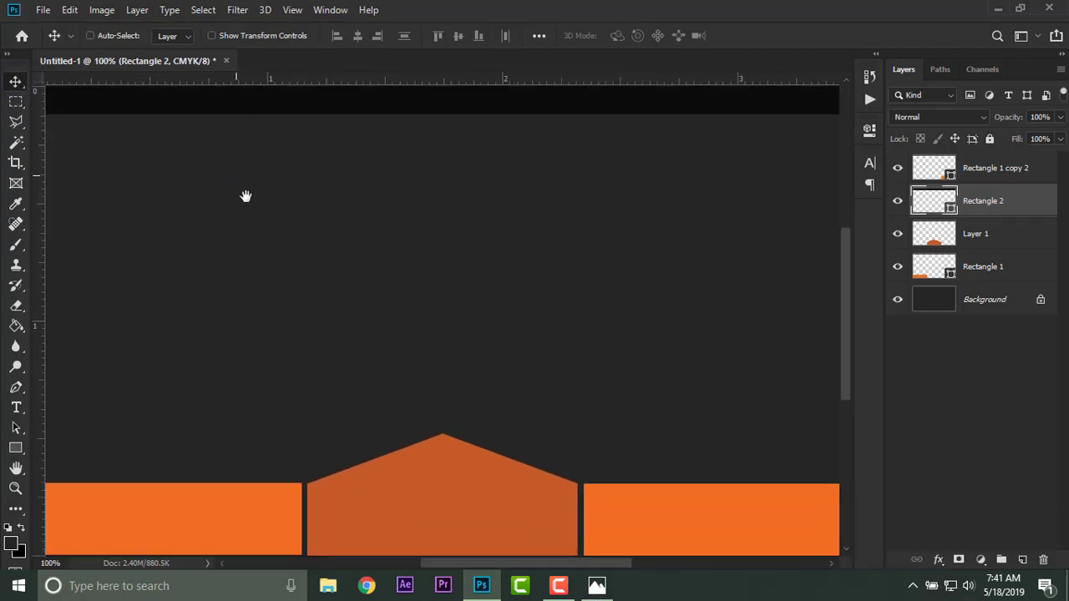
left_click_drag(236, 176, 309, 287)
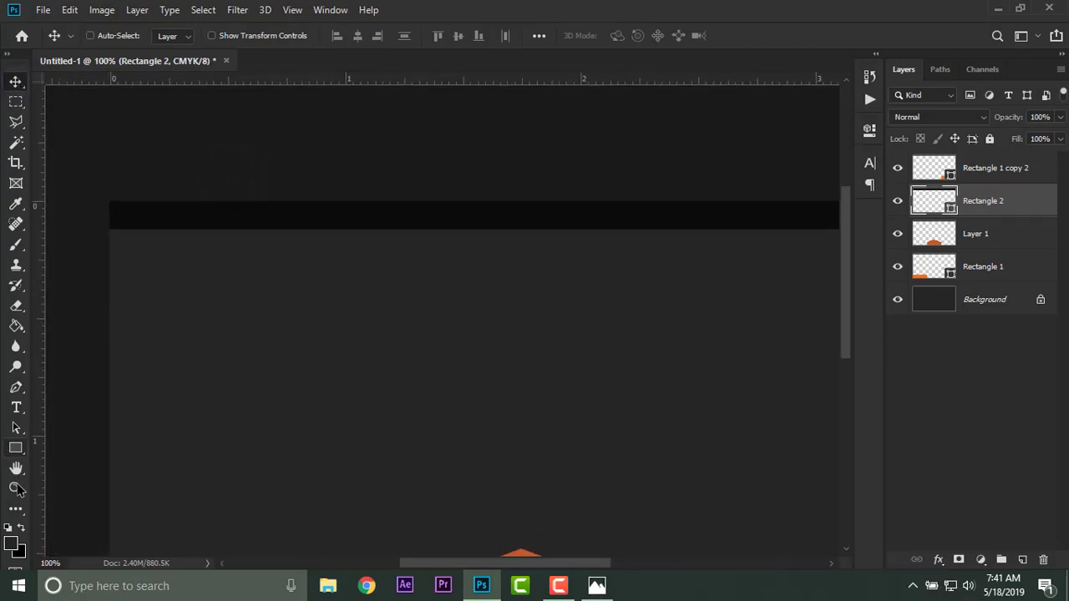
left_click(14, 545)
left_click_drag(486, 389, 470, 392)
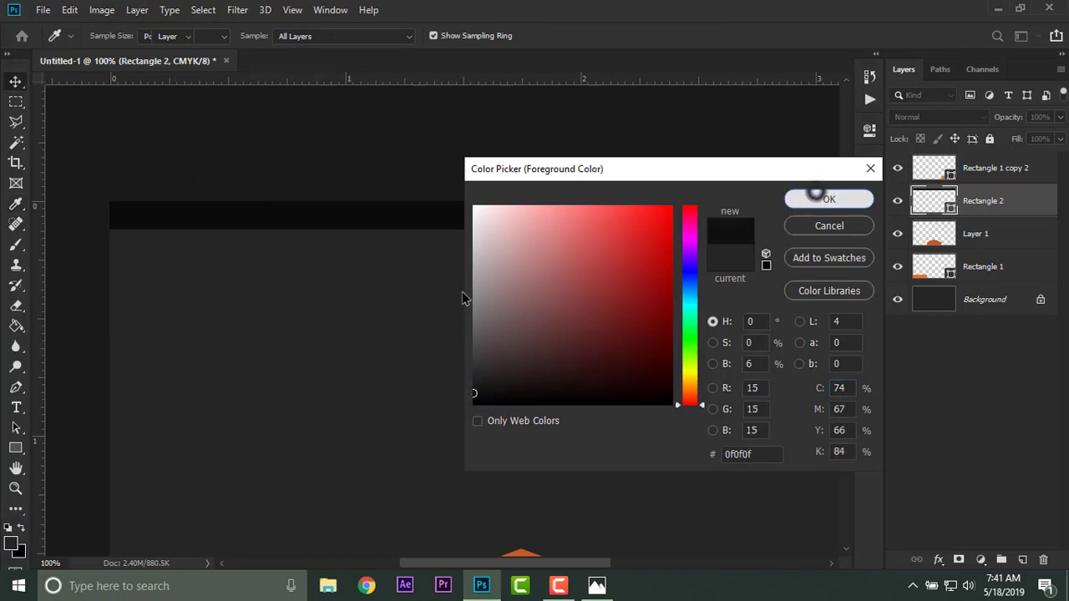
left_click(828, 199)
Change the top strip's fill to the 0f0f0f foreground colour.
left_click(16, 447)
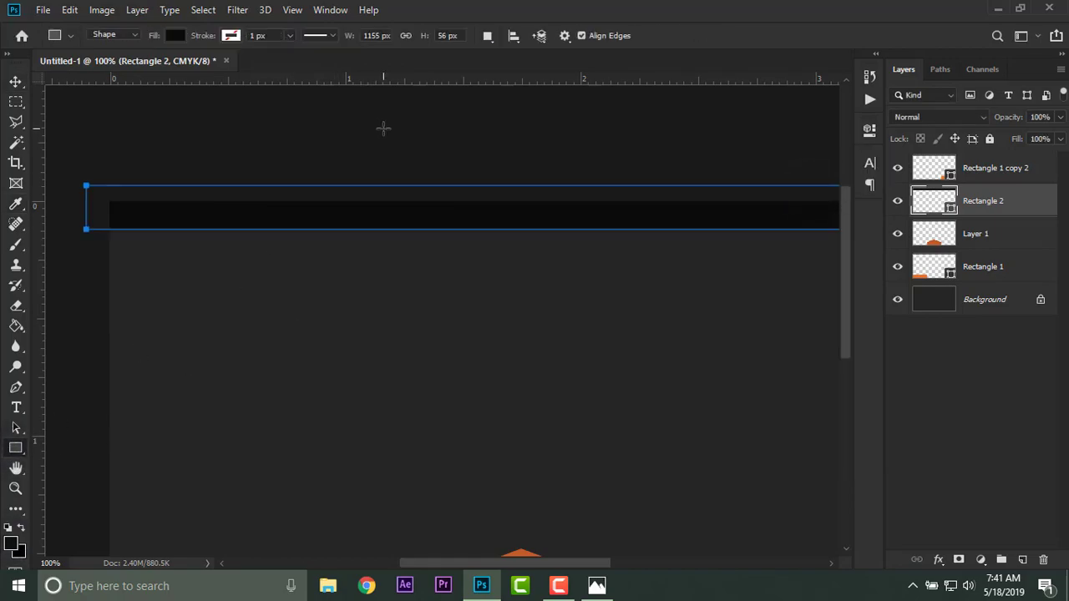
left_click(173, 37)
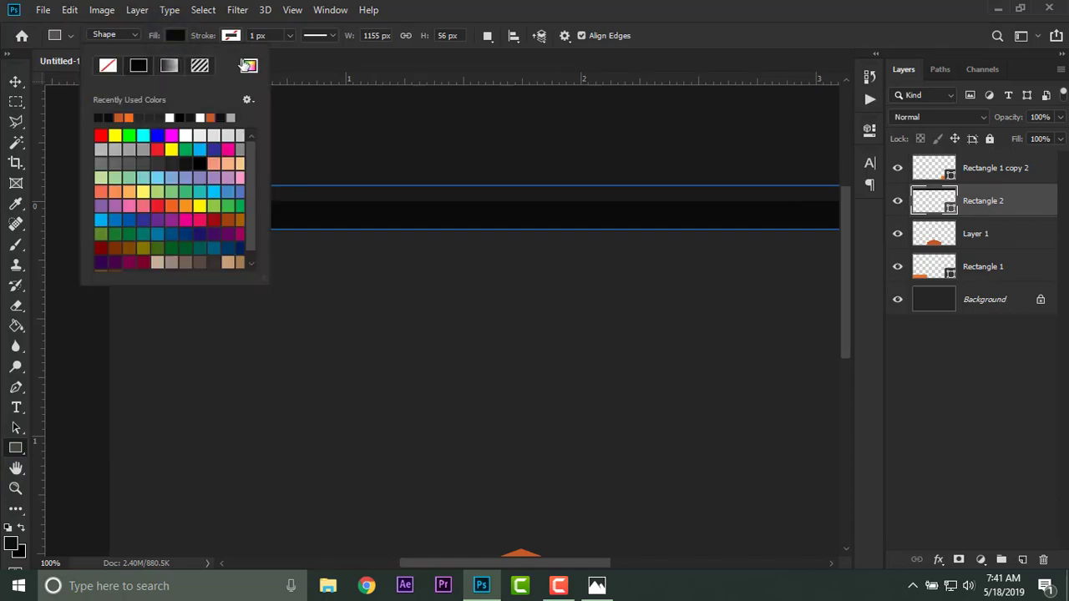
left_click(249, 65)
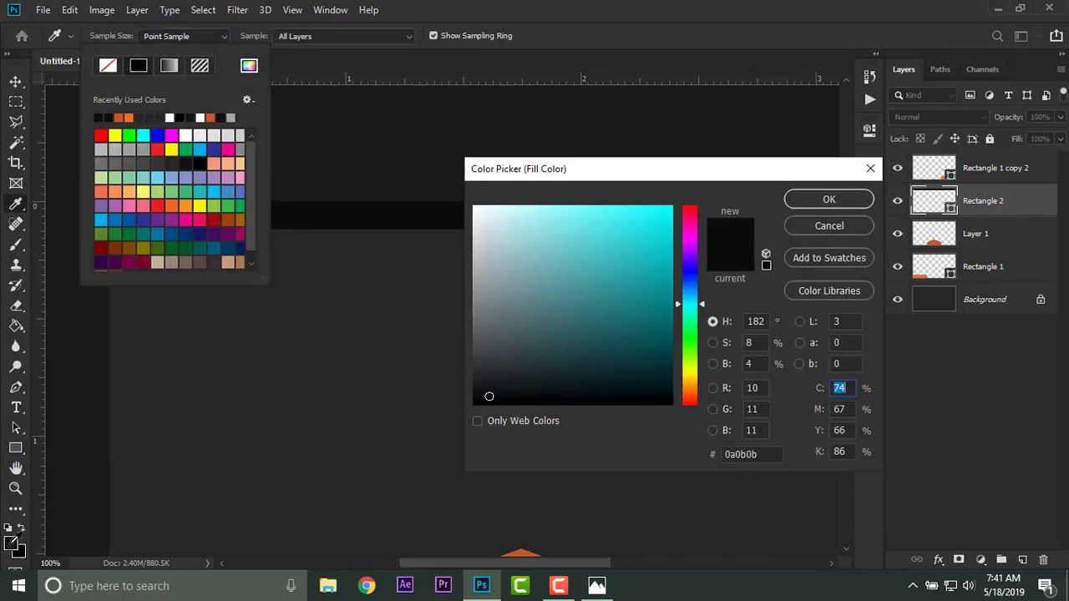
key("Tab")
left_click(814, 201)
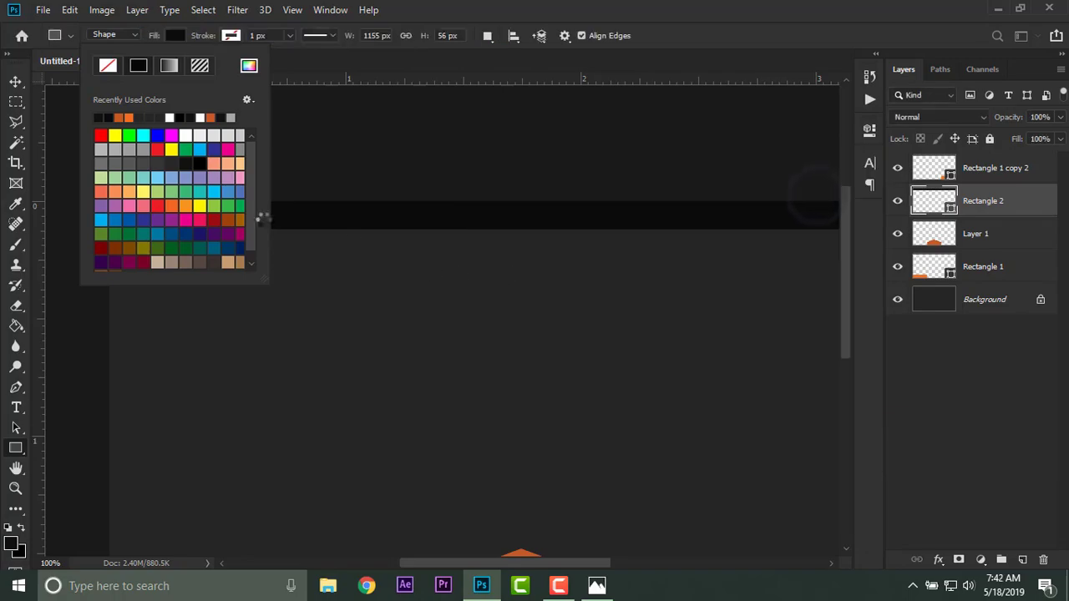
left_click(17, 83)
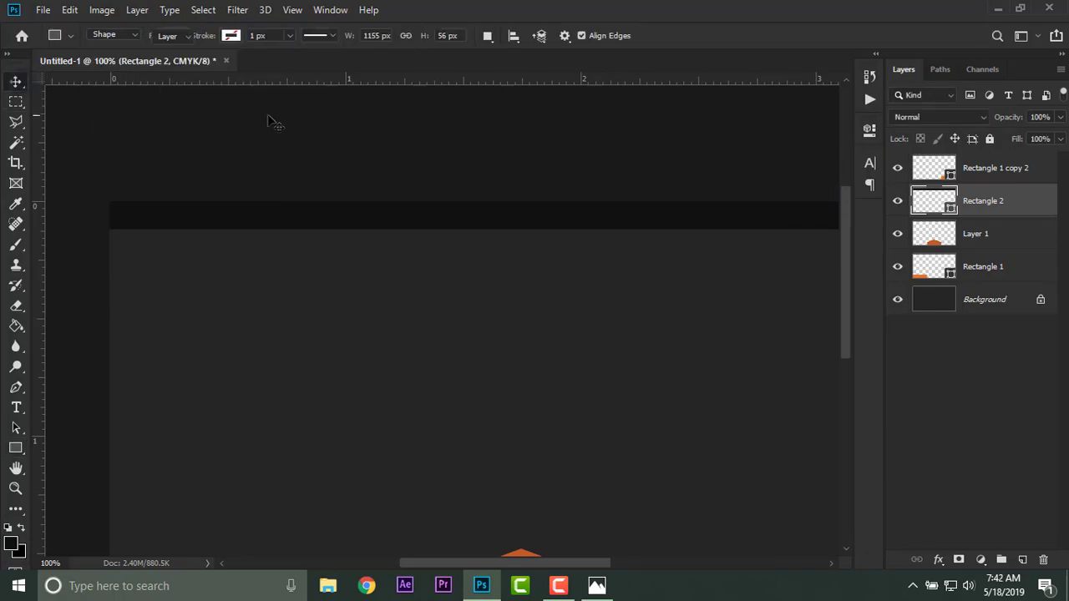
key("ctrl+minus")
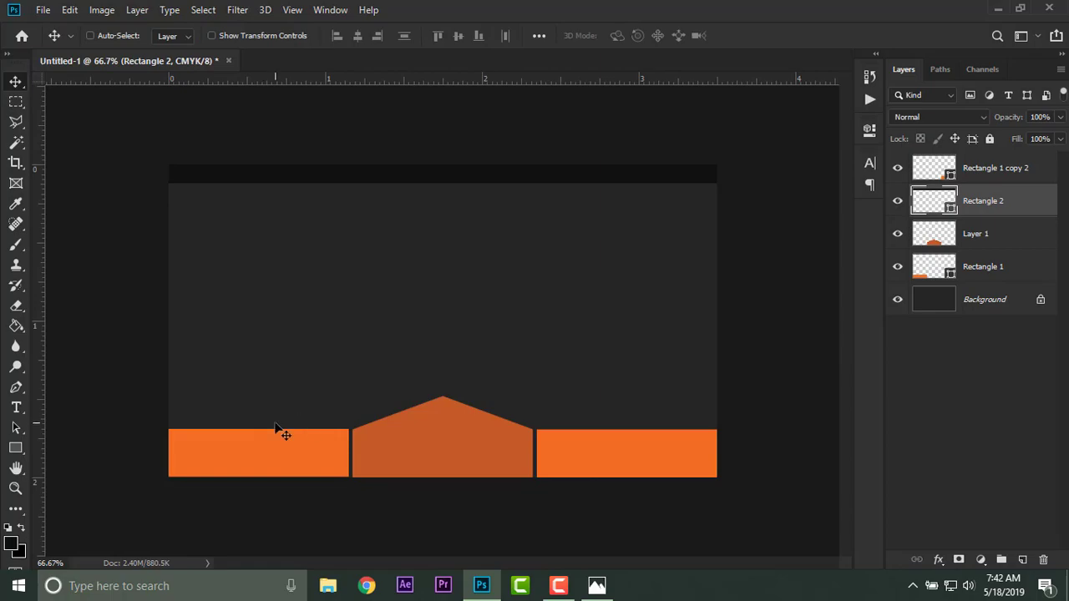
Add vertical guides about 0.12 in inside the card's left and right edges, using a marquee selection to match the margins, and deselect.
left_click_drag(45, 399, 188, 401)
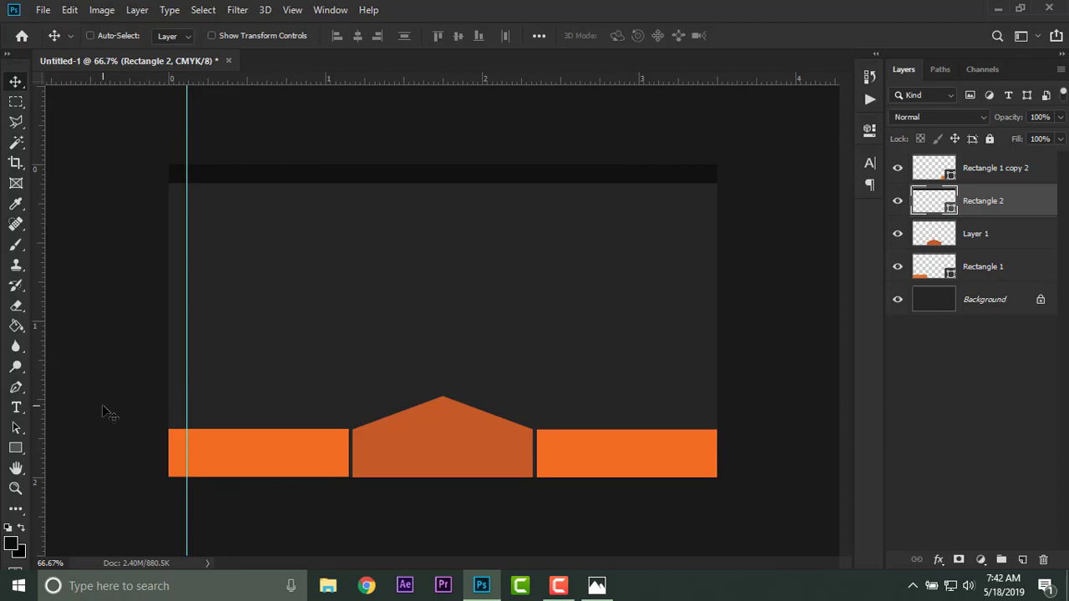
left_click(16, 101)
left_click_drag(169, 310, 185, 501)
left_click_drag(186, 443, 706, 444)
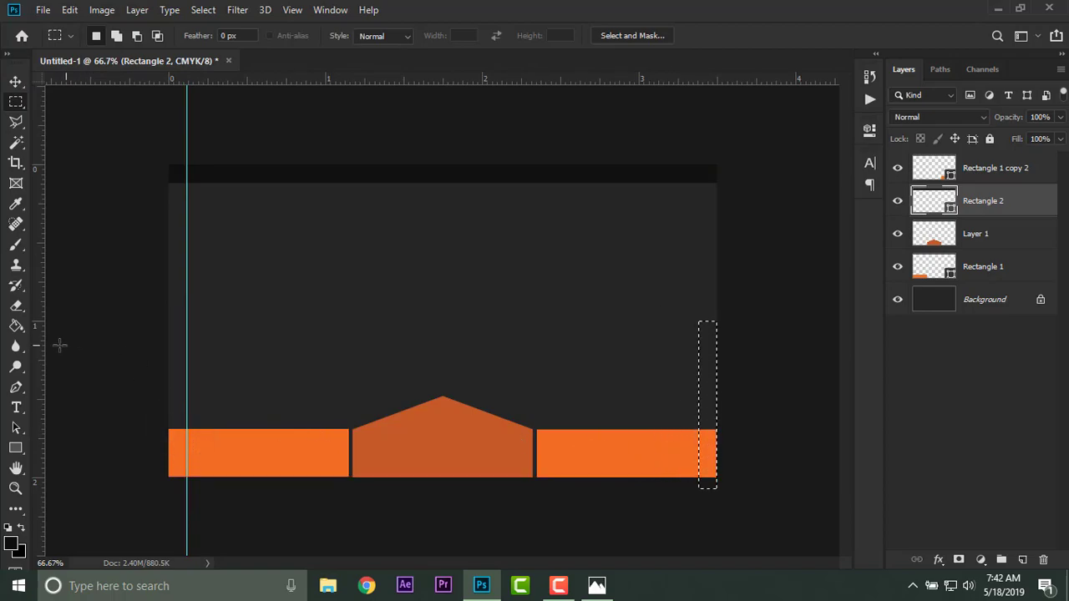
left_click_drag(43, 350, 697, 373)
left_click(769, 395)
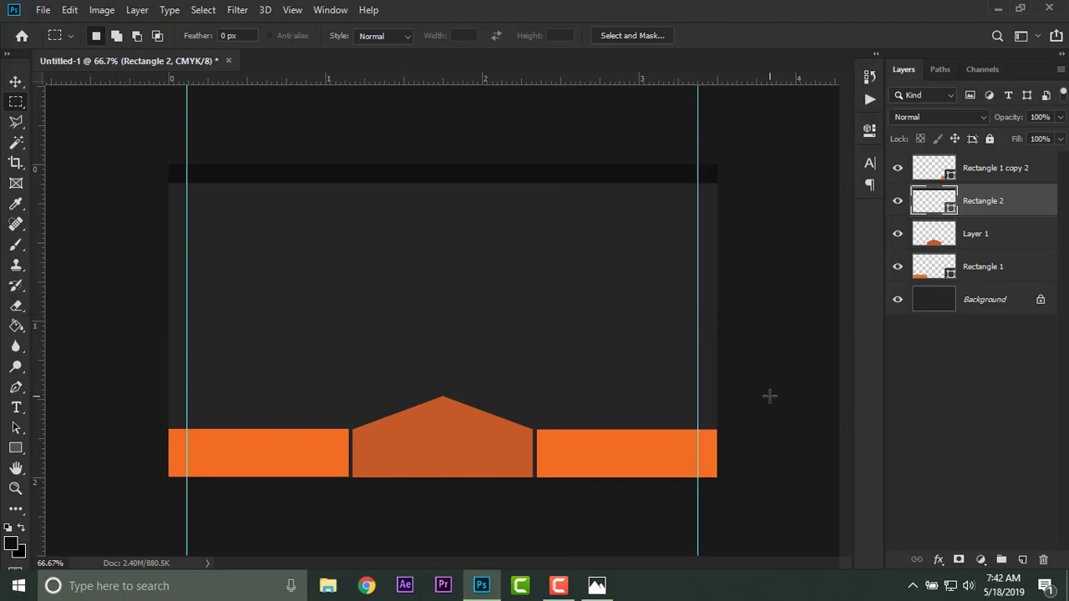
On a new layer, fill a narrow upright strip between the card's left edge and the guide with the centre block's darker orange, and deselect.
key("ctrl+plus")
key("ctrl+plus")
left_click_drag(205, 415, 742, 290)
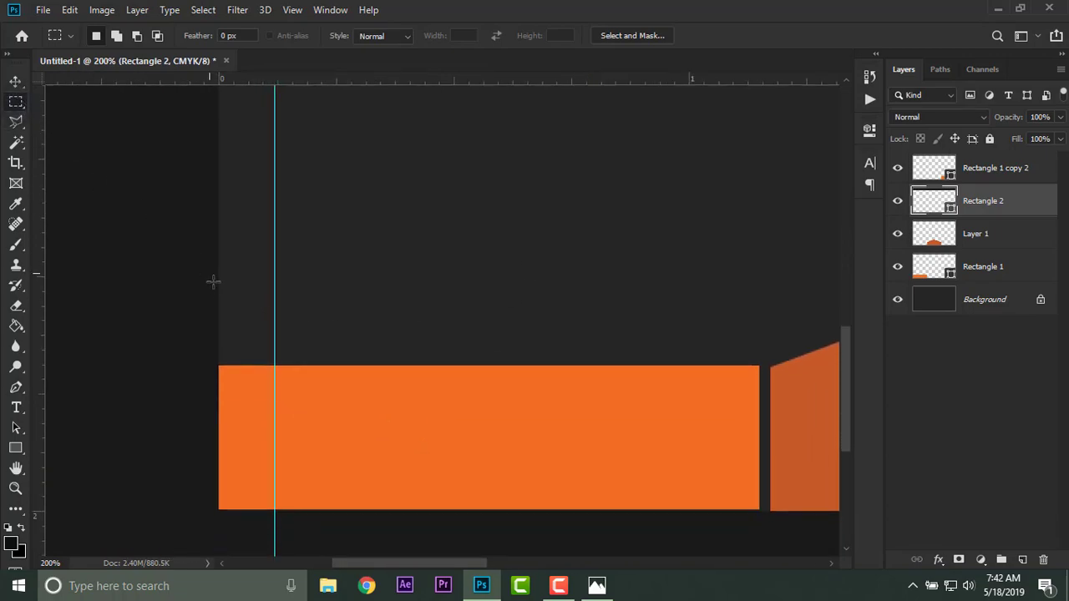
left_click_drag(258, 404, 277, 506)
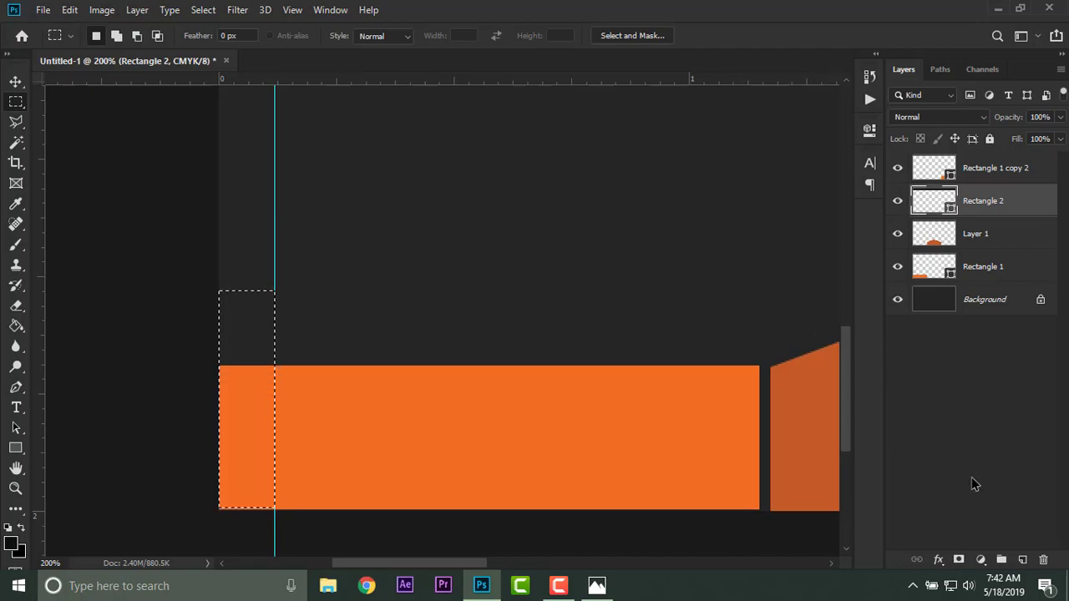
left_click(1023, 559)
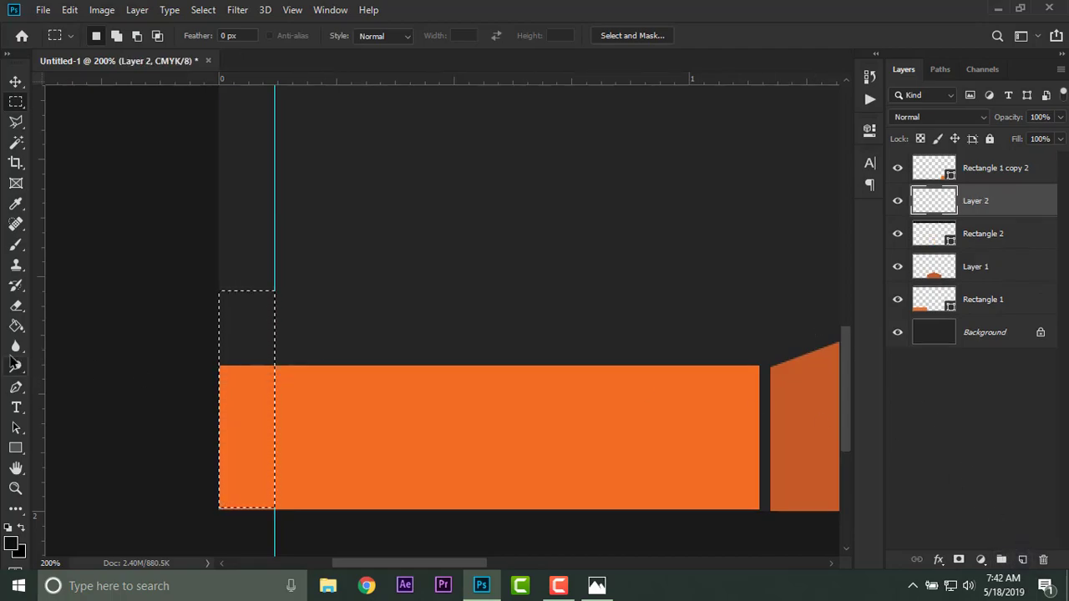
left_click(16, 326)
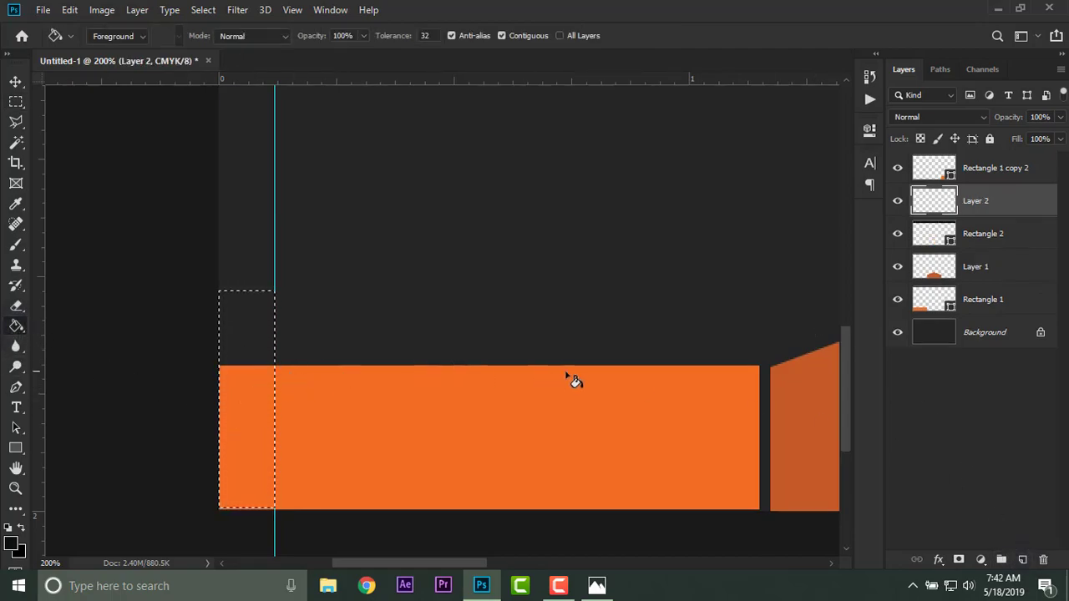
left_click(801, 400, "alt")
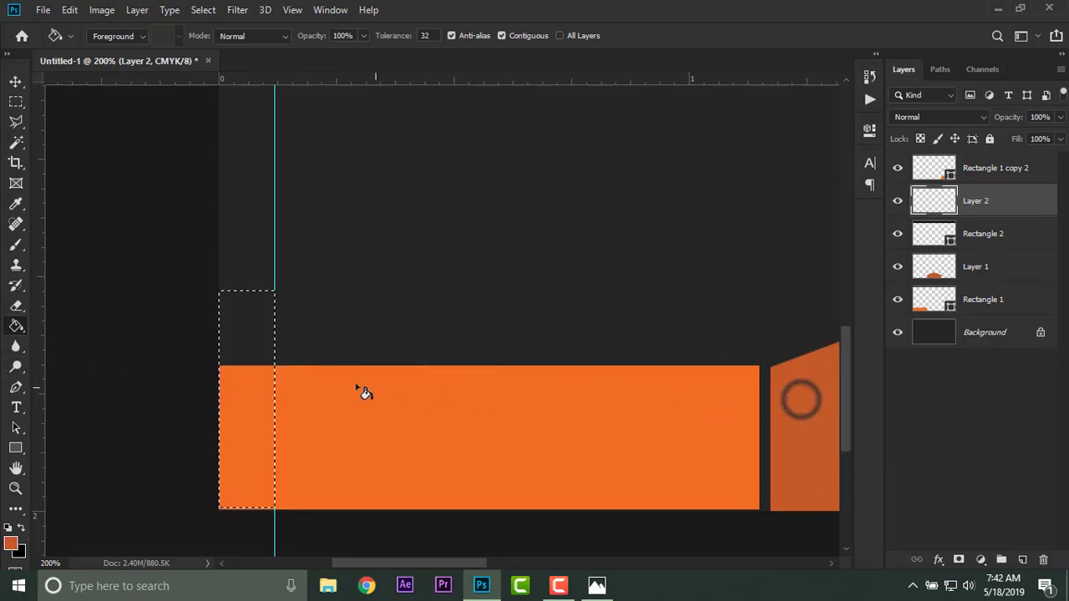
left_click(255, 335)
key("ctrl+d")
Add a horizontal guide at the peak of the centre block.
key("ctrl+minus")
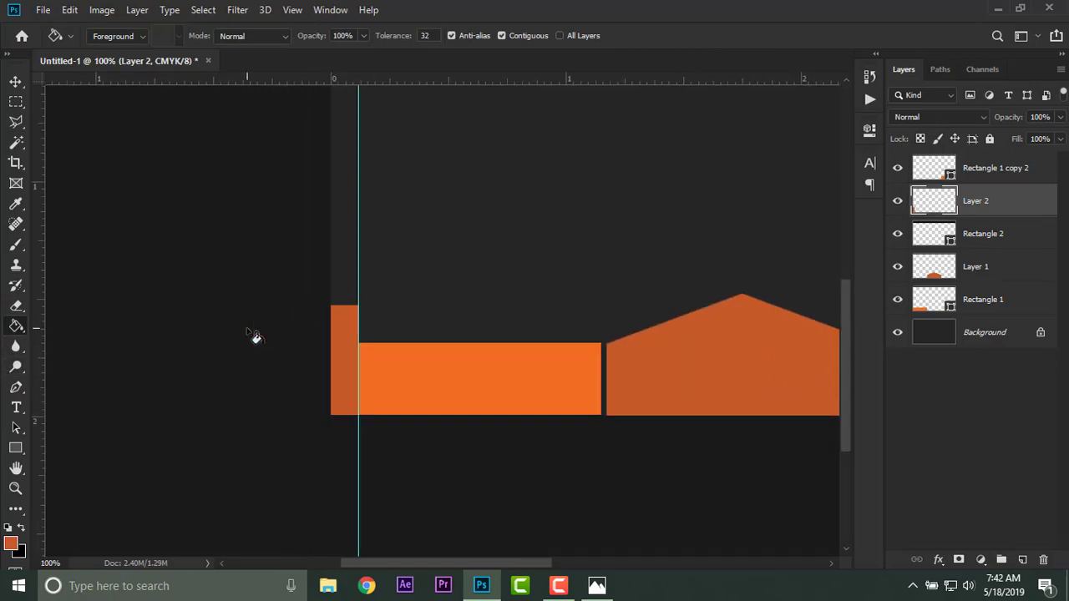
key("ctrl+minus")
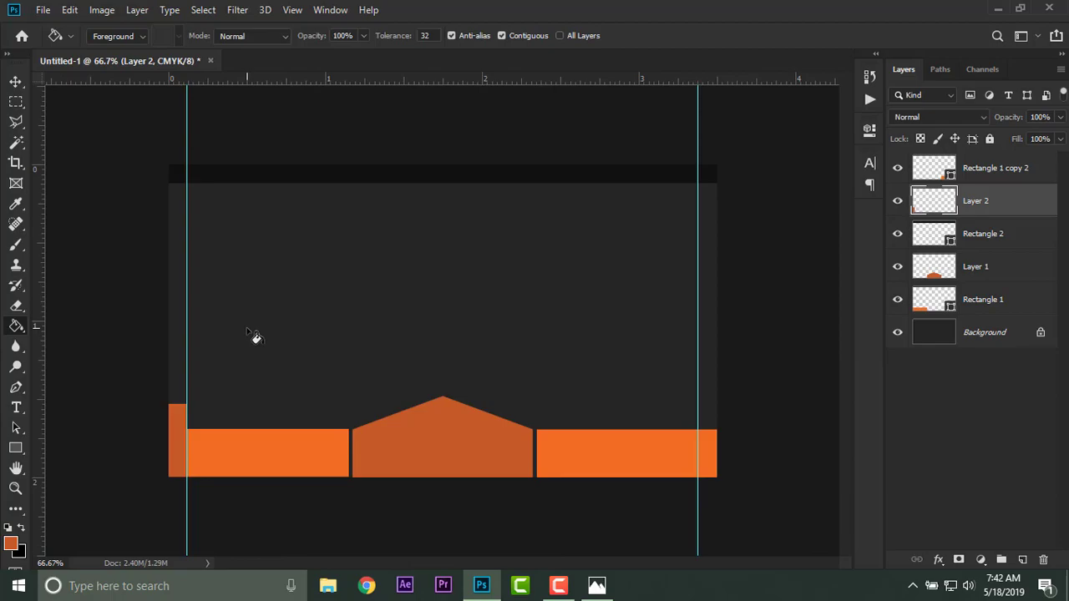
left_click(971, 263)
left_click_drag(470, 94, 894, 172)
Slant the left accent strip's top edge, raising its outer corner to the horizontal guide and lowering its inner corner, and apply the transform.
key("ctrl+plus")
key("ctrl+plus")
left_click(870, 183)
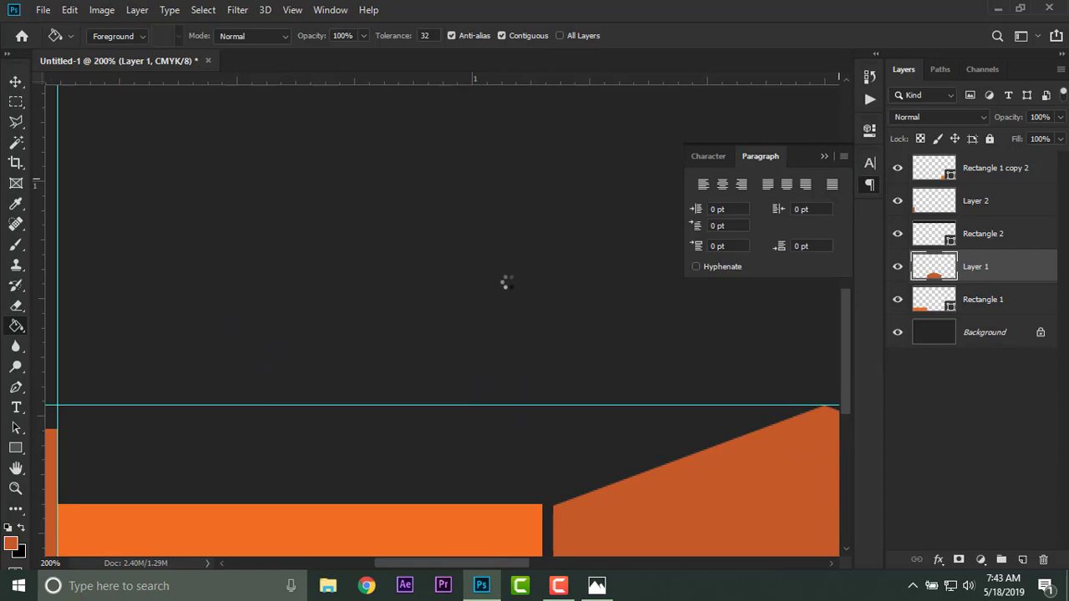
left_click_drag(337, 319, 621, 167)
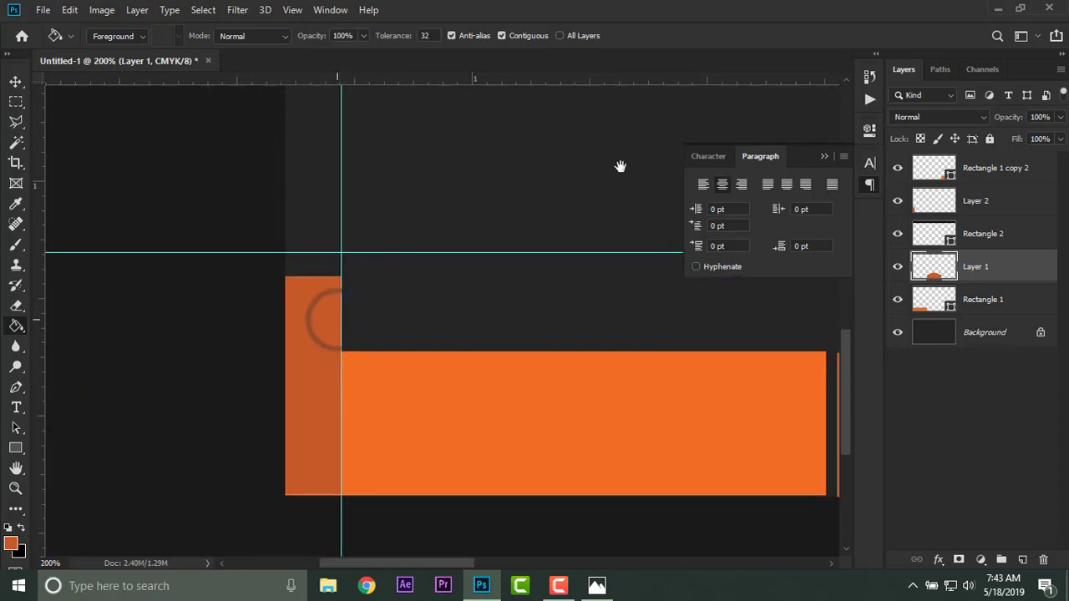
left_click(952, 170)
left_click(956, 199)
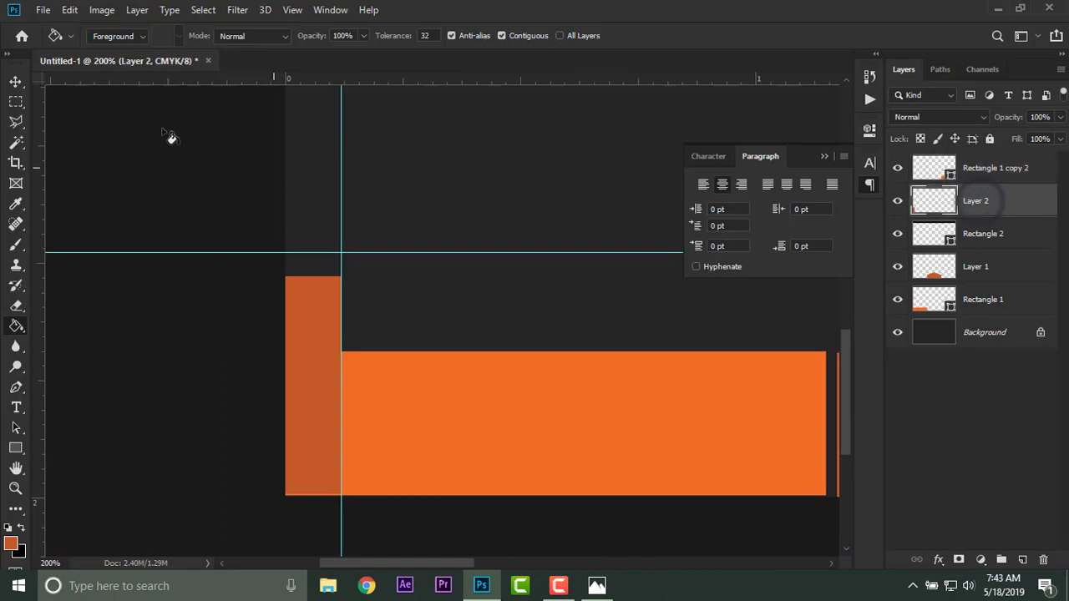
left_click(15, 82)
left_click(235, 37)
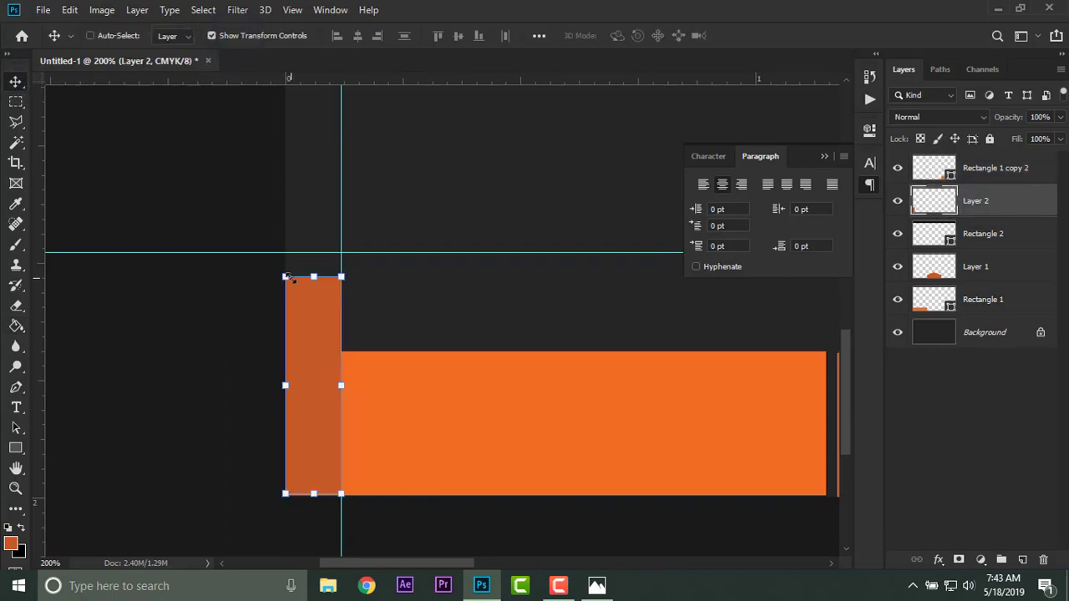
left_click_drag(287, 278, 286, 258)
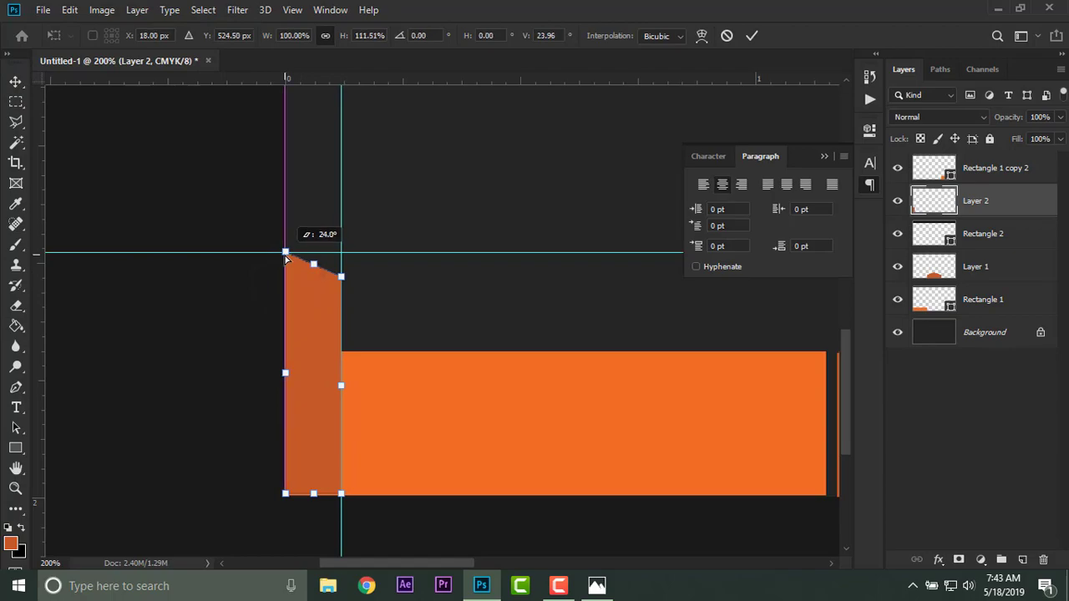
left_click_drag(341, 278, 343, 310)
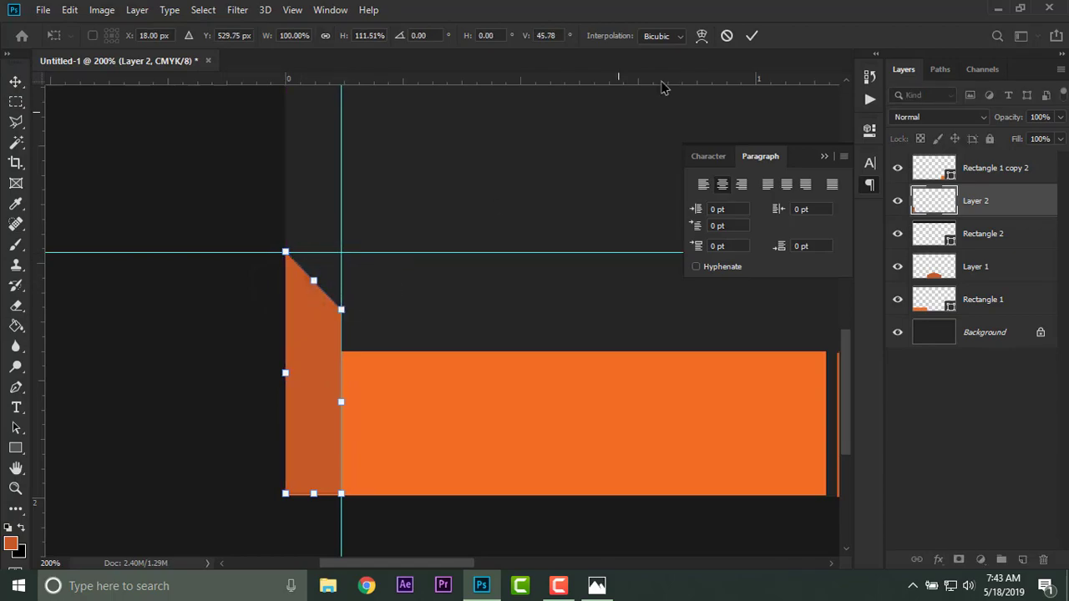
left_click(750, 37)
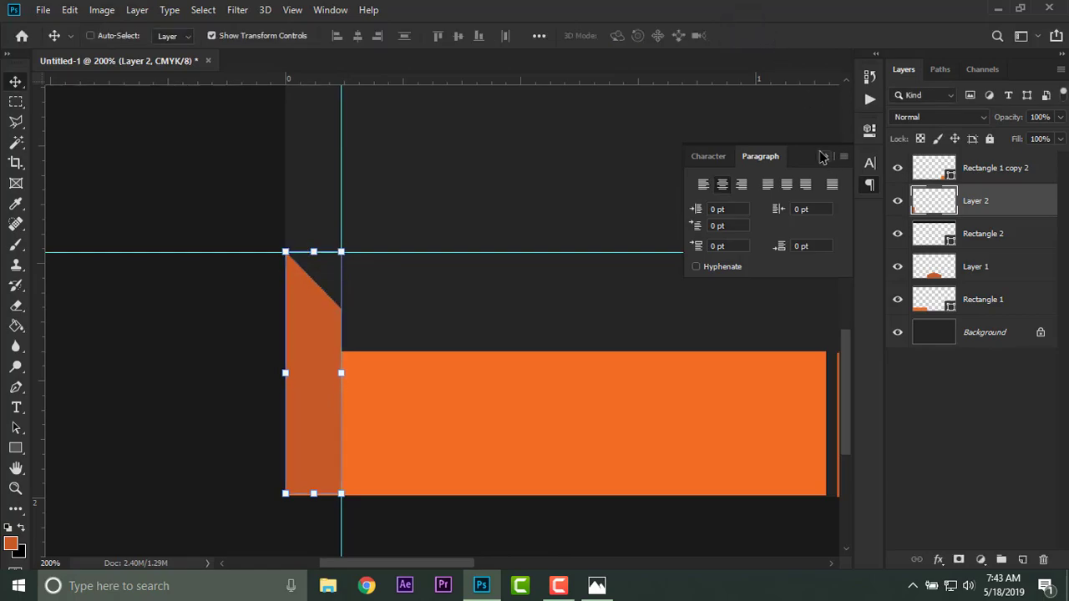
left_click(823, 157)
left_click(239, 37)
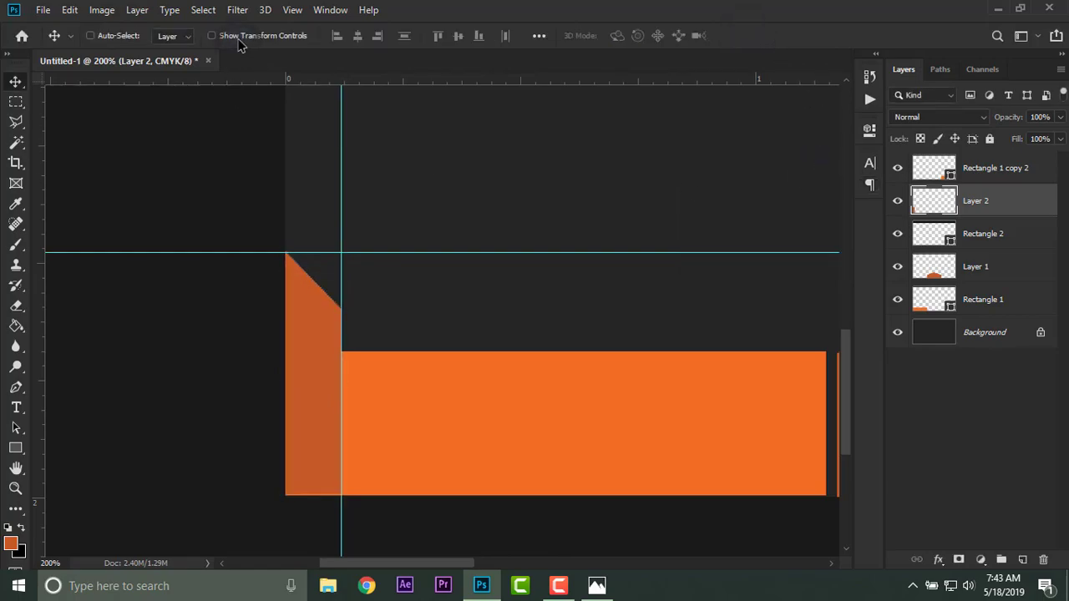
Duplicate the left accent strip's layer, flip the copy horizontally and place it against the card's right edge, aligned with the guides.
key("ctrl+minus")
key("ctrl+minus")
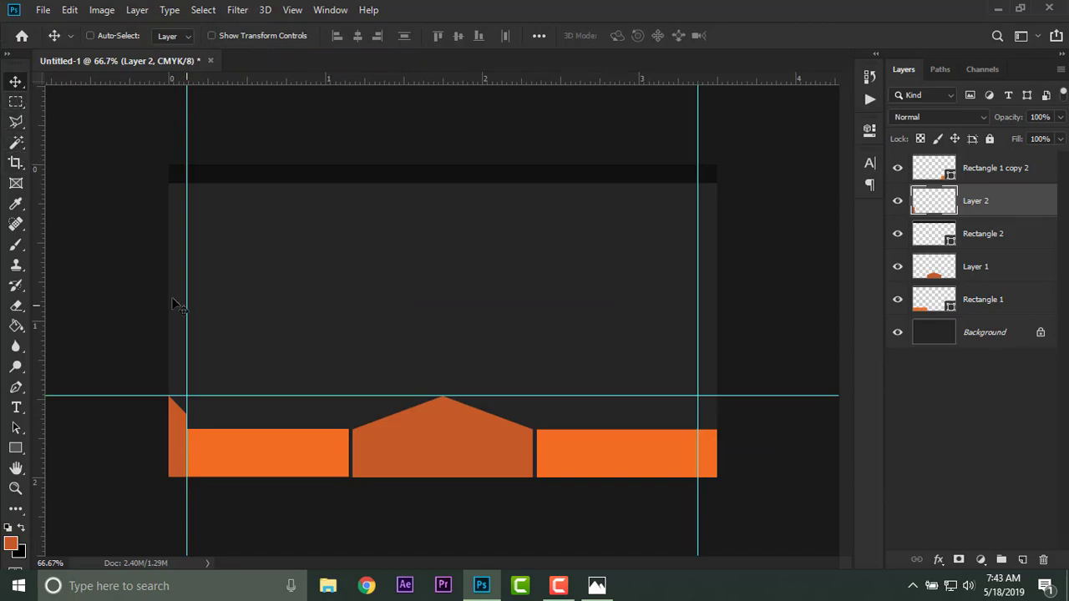
right_click(1000, 200)
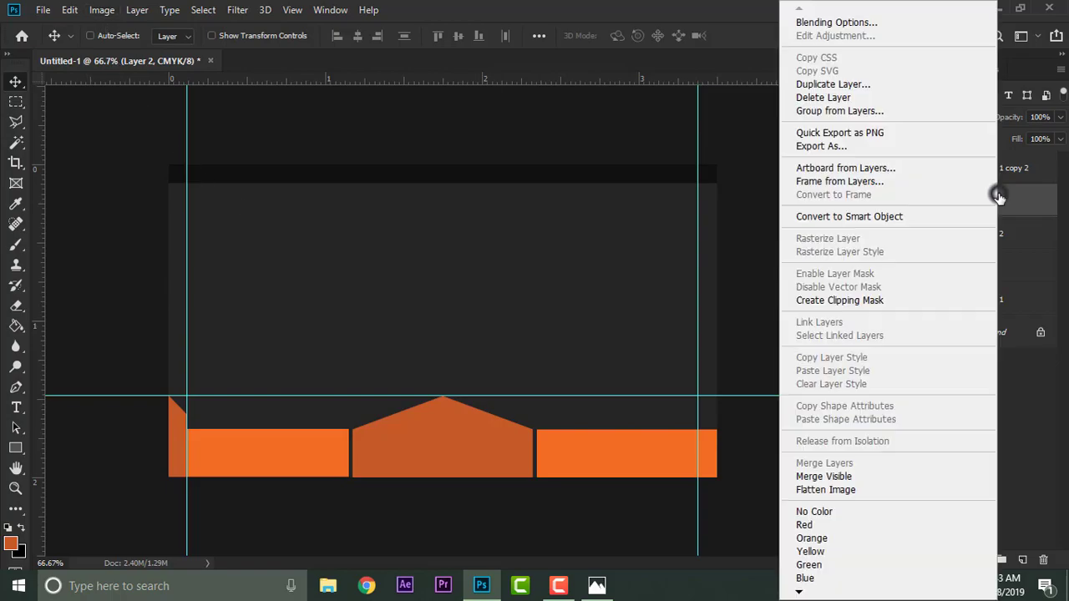
left_click(835, 85)
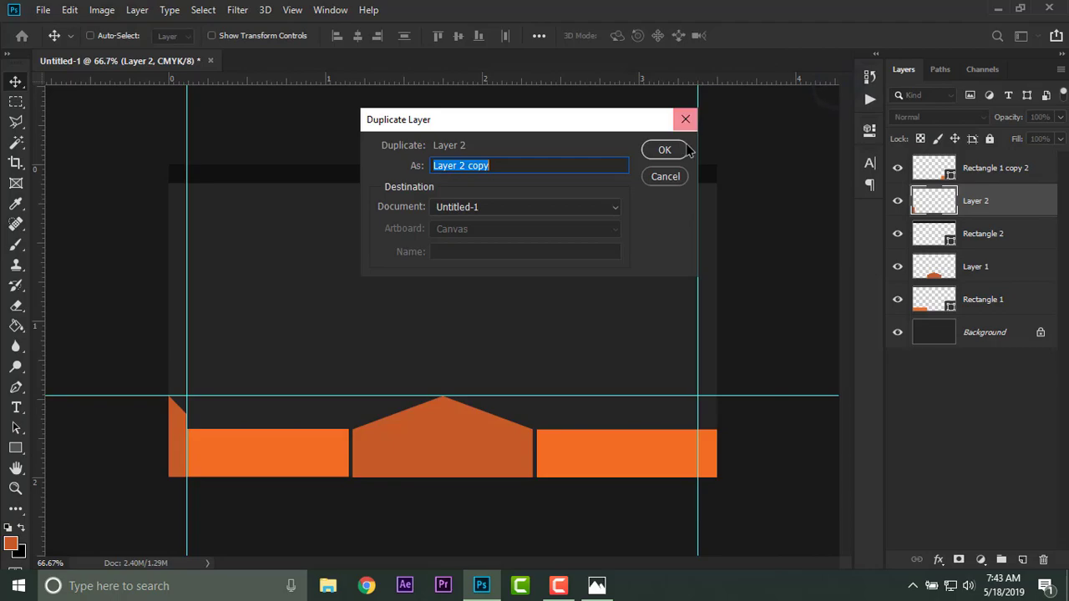
left_click(674, 151)
left_click(71, 10)
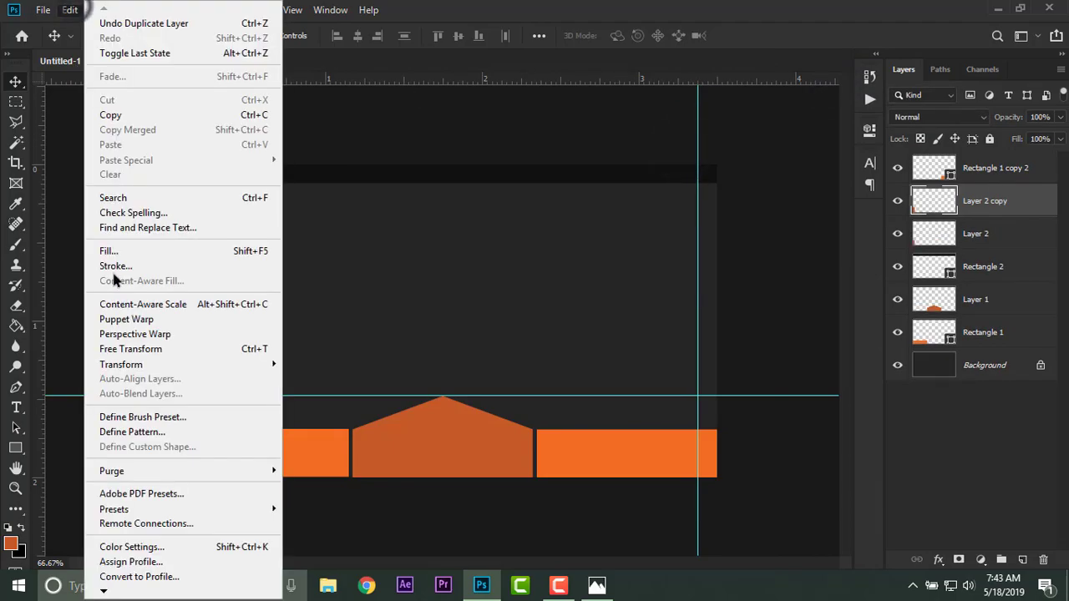
mouse_move(236, 365)
left_click(337, 540)
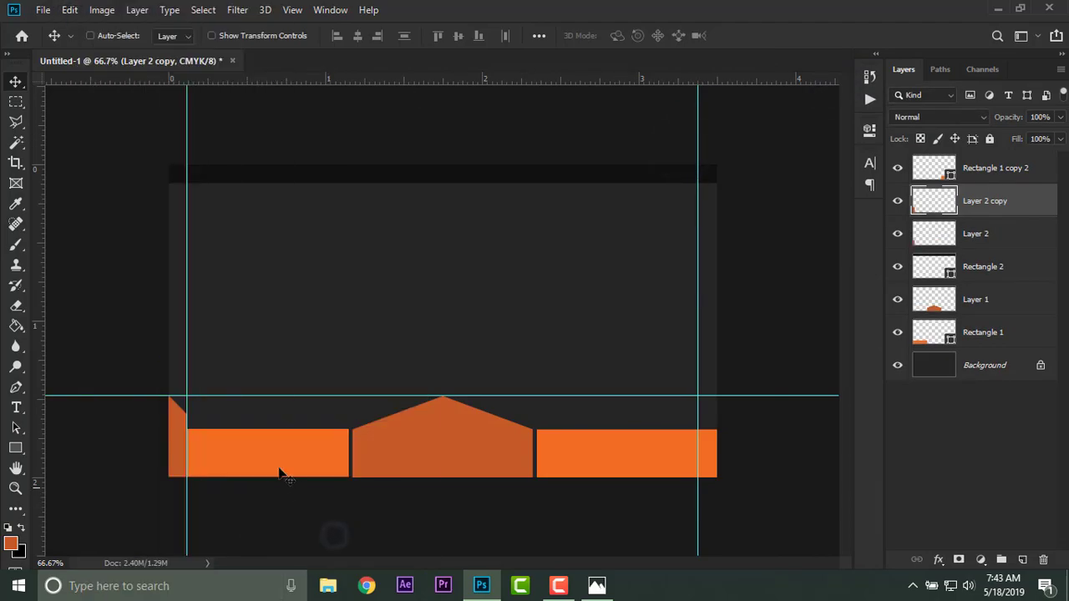
left_click_drag(182, 416, 711, 435)
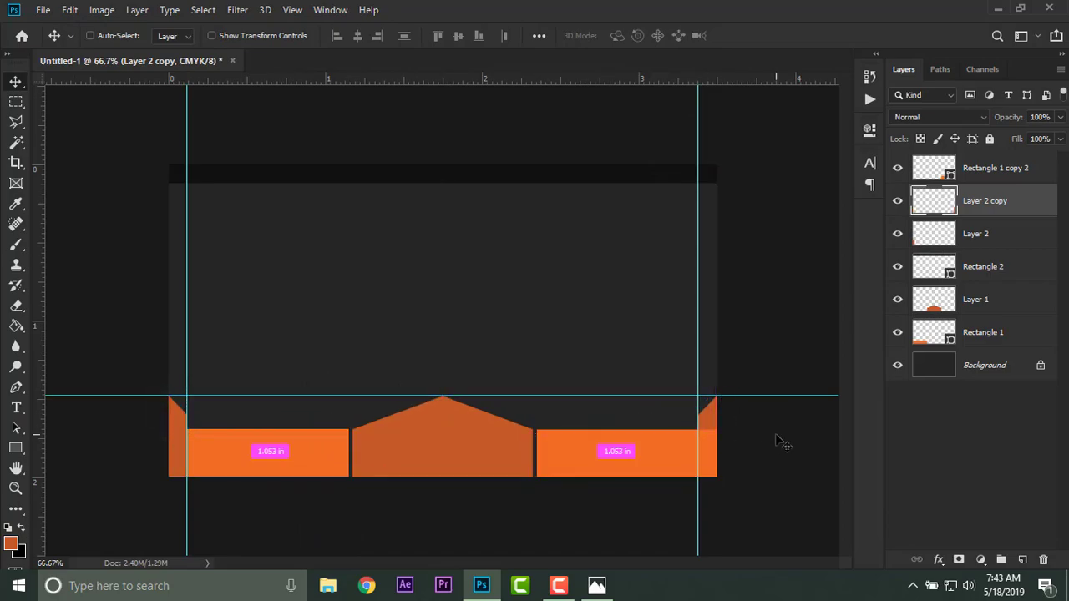
Rasterize the left orange block and delete its end slightly past the left guide, leaving a narrow gap beside the accent, and deselect.
key("ctrl+plus")
key("ctrl+plus")
left_click_drag(286, 427, 523, 265)
right_click(969, 330)
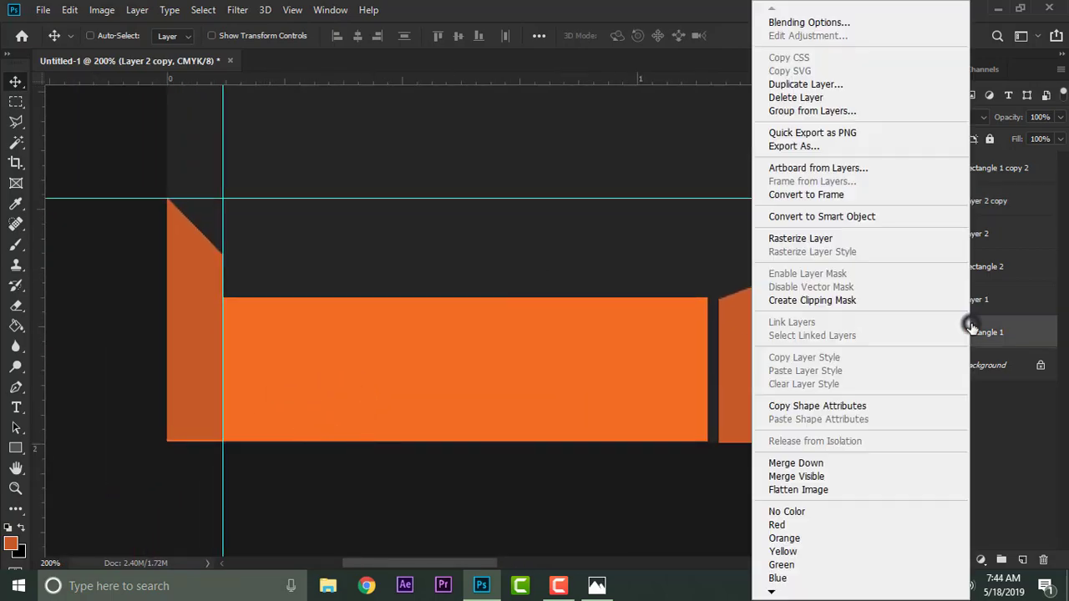
left_click(835, 236)
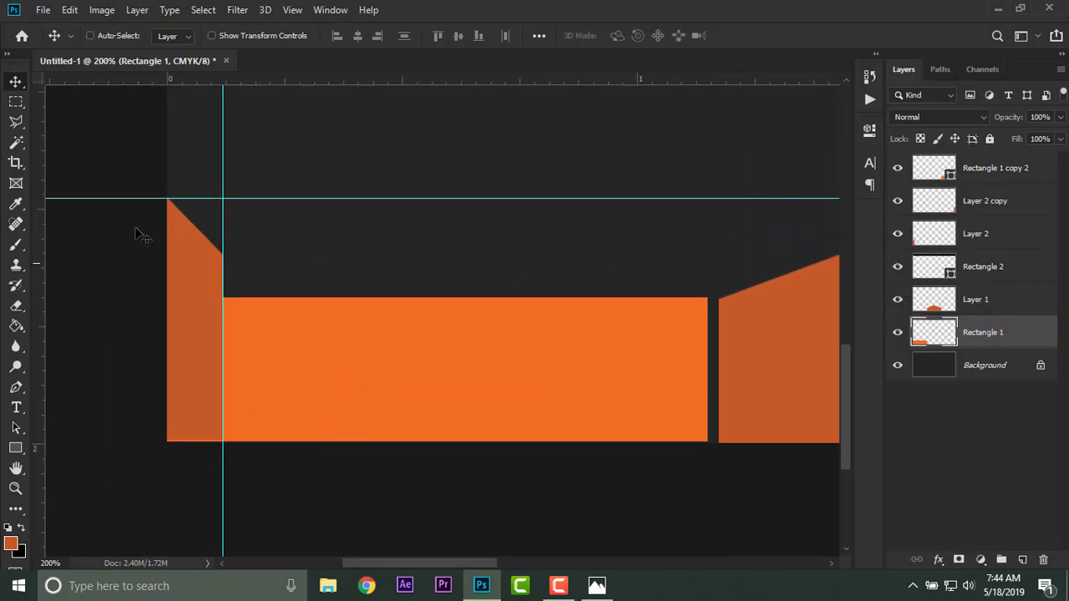
left_click(16, 101)
left_click_drag(167, 287, 231, 476)
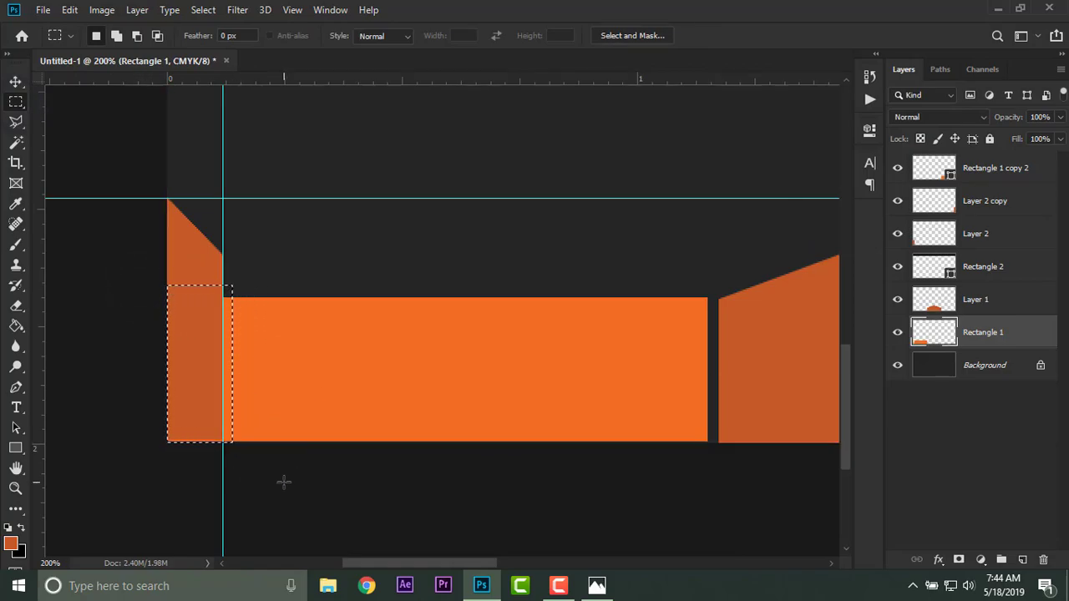
key("Delete")
key("ctrl+d")
Rasterize the right orange block and delete its end slightly inside the right guide, leaving a narrow gap beside the accent, and deselect.
left_click_drag(548, 390, 42, 376)
left_click_drag(622, 362, 88, 359)
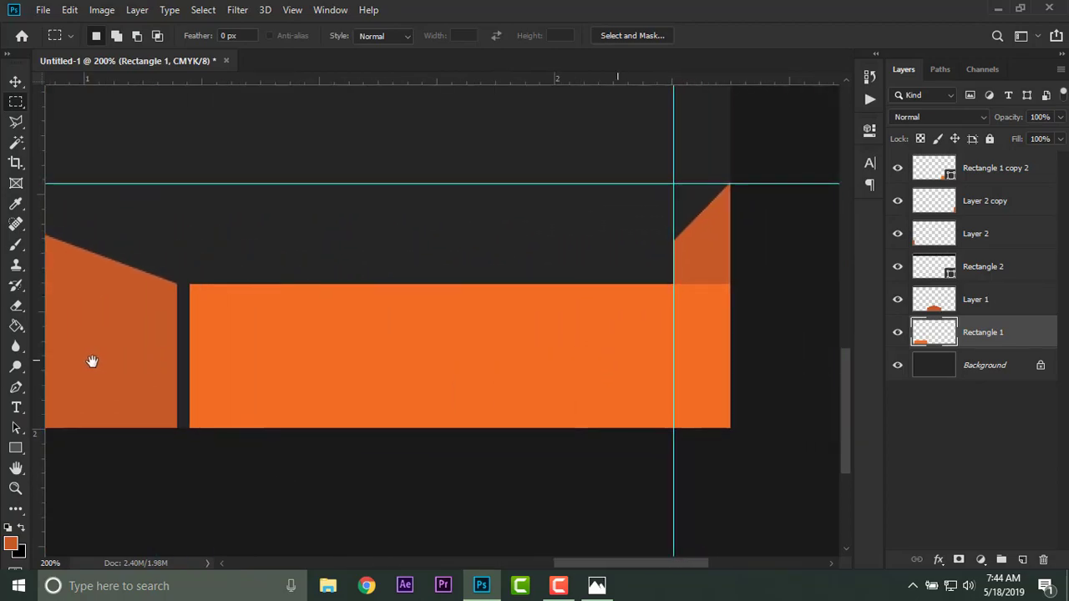
right_click(980, 266)
key("Escape")
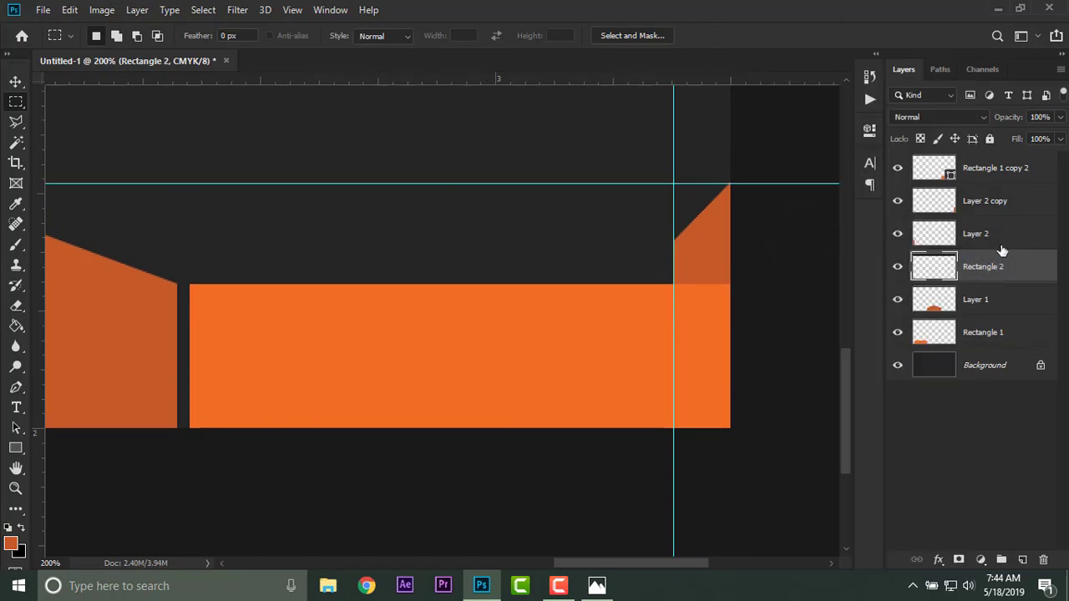
left_click_drag(730, 269, 663, 447)
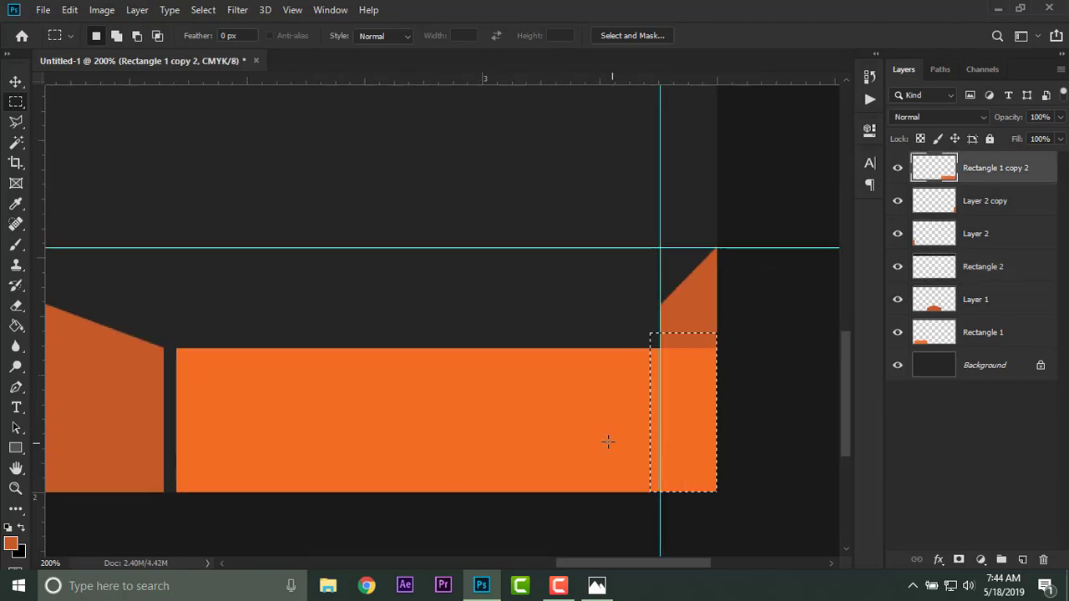
key("Delete")
key("ctrl+d")
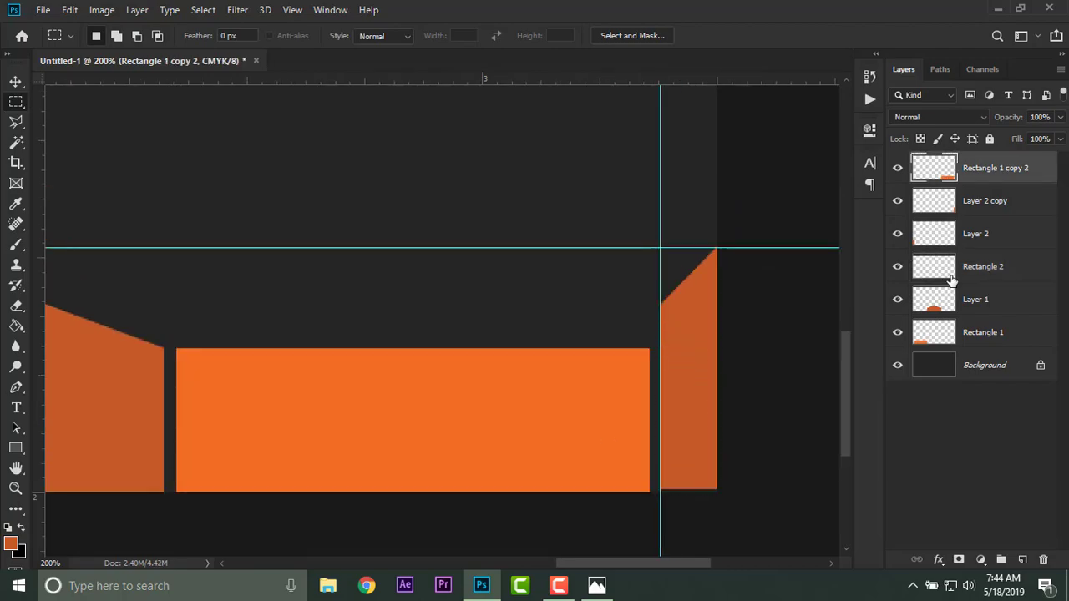
Remove the guides from the canvas view.
key("ctrl+minus")
key("ctrl+minus")
left_click(292, 10)
left_click(324, 392)
Duplicate the peaked centre block's layer and move the copy to the top of the layer stack.
left_click(973, 300)
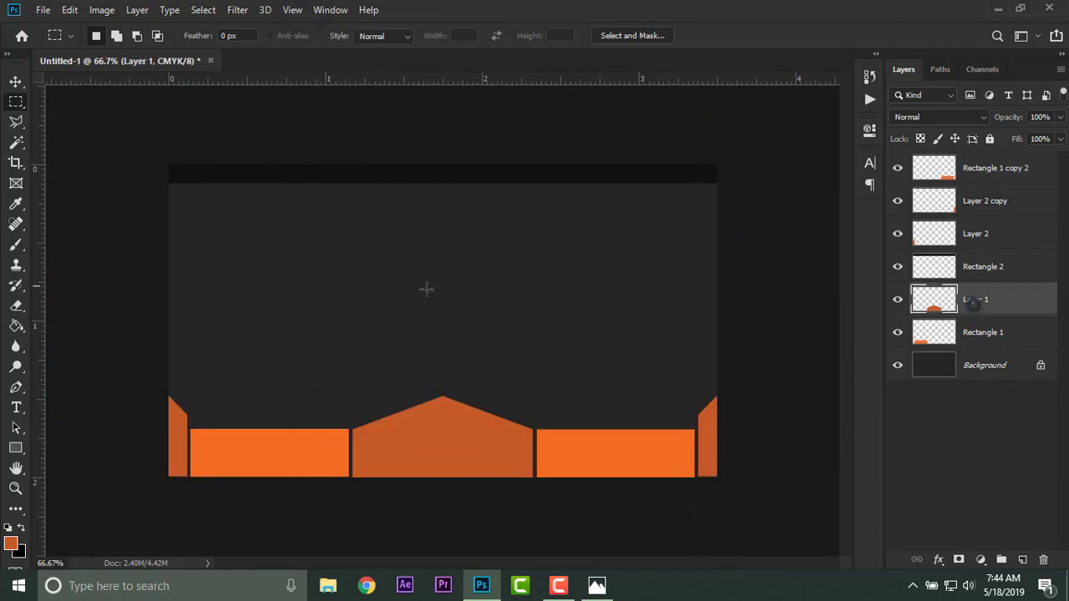
key("ctrl+j")
left_click(69, 10)
mouse_move(218, 367)
left_click(331, 536)
left_click(15, 81)
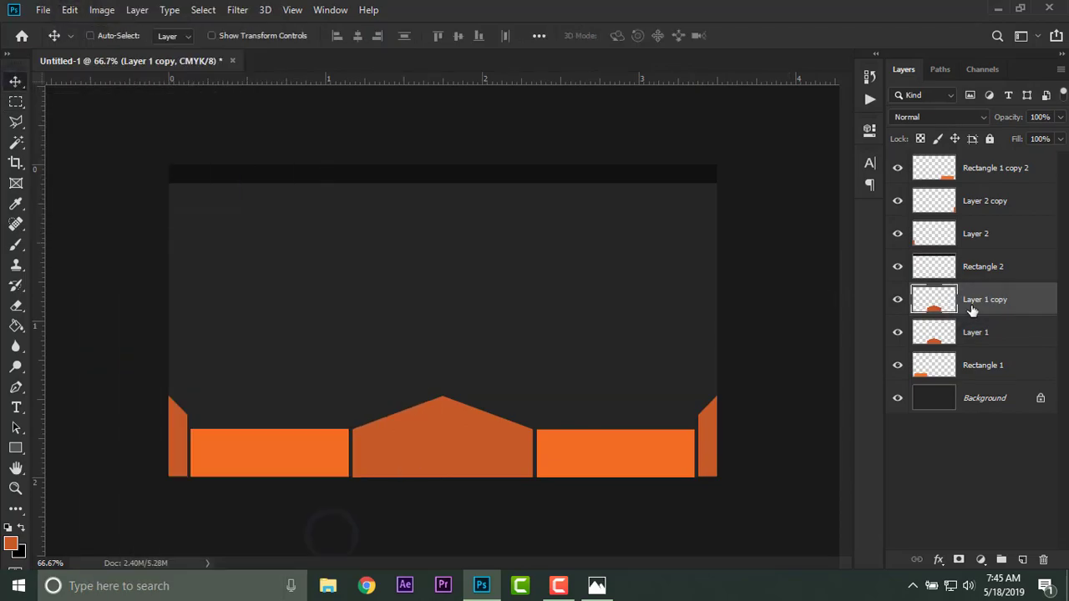
left_click_drag(971, 308, 972, 156)
Flip the centre block's copy vertically and move it straight up to the card's top edge, directly above the original.
left_click(69, 10)
left_click(354, 553)
left_click_drag(419, 429, 434, 172)
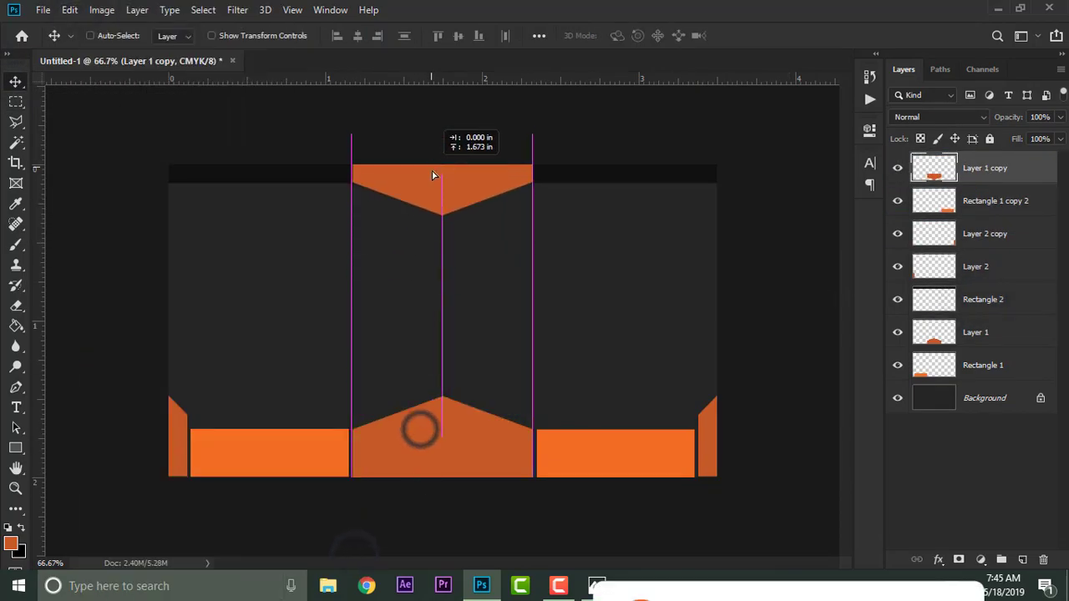